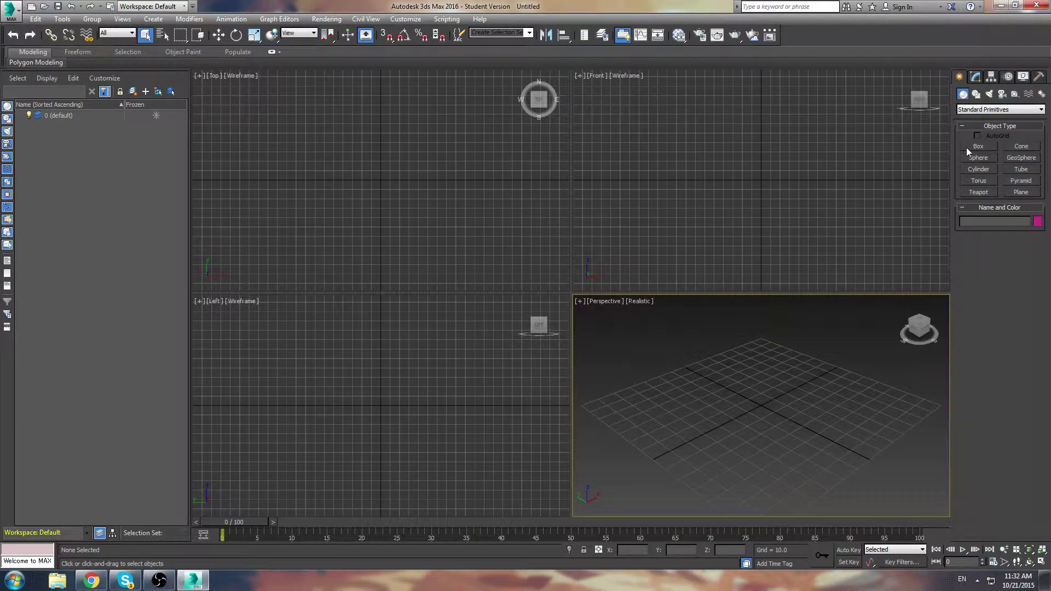
click(974, 110)
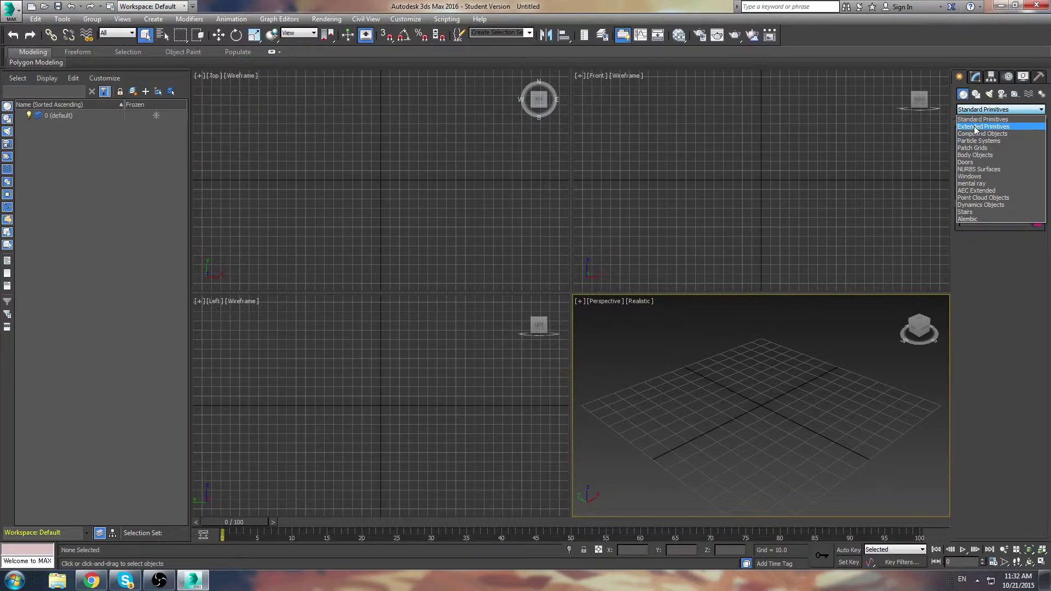
click(975, 128)
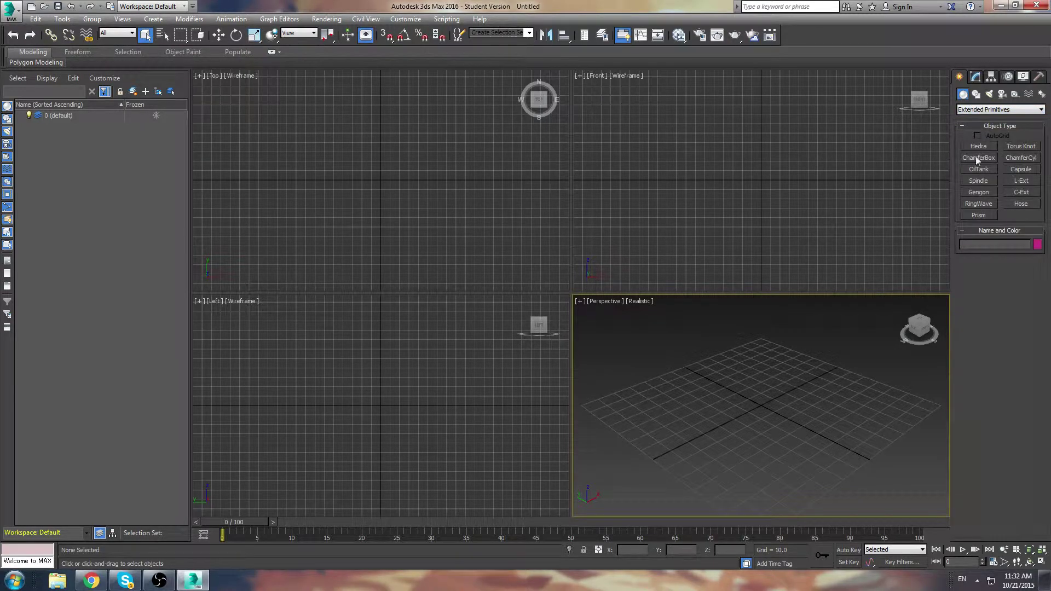
click(983, 110)
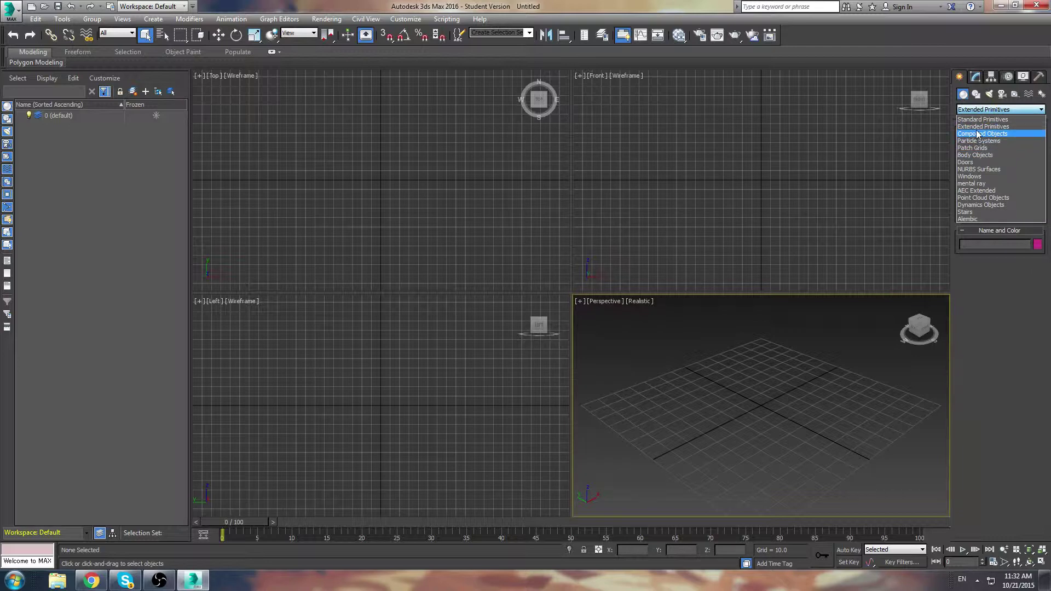
click(987, 119)
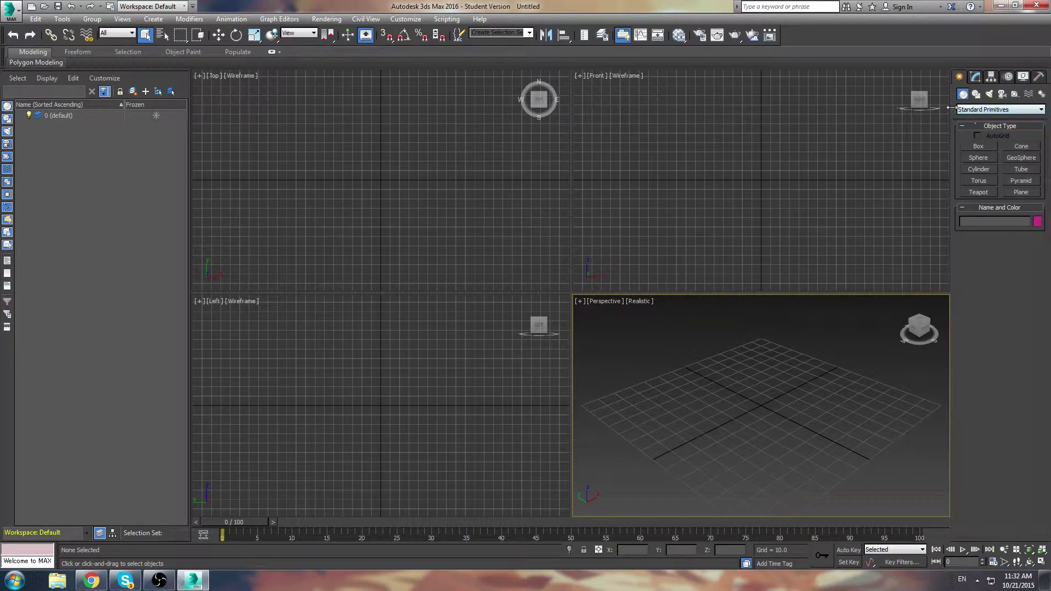
Step: Start the Line spline tool and shift the Front view so there is drawing room above the origin
click(977, 96)
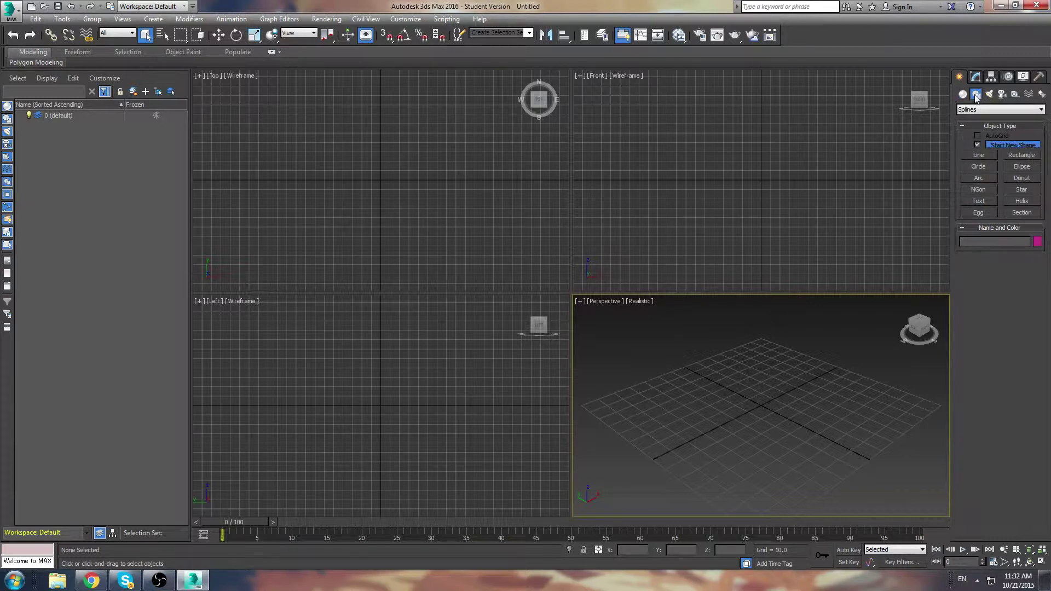
click(967, 110)
click(967, 111)
click(978, 156)
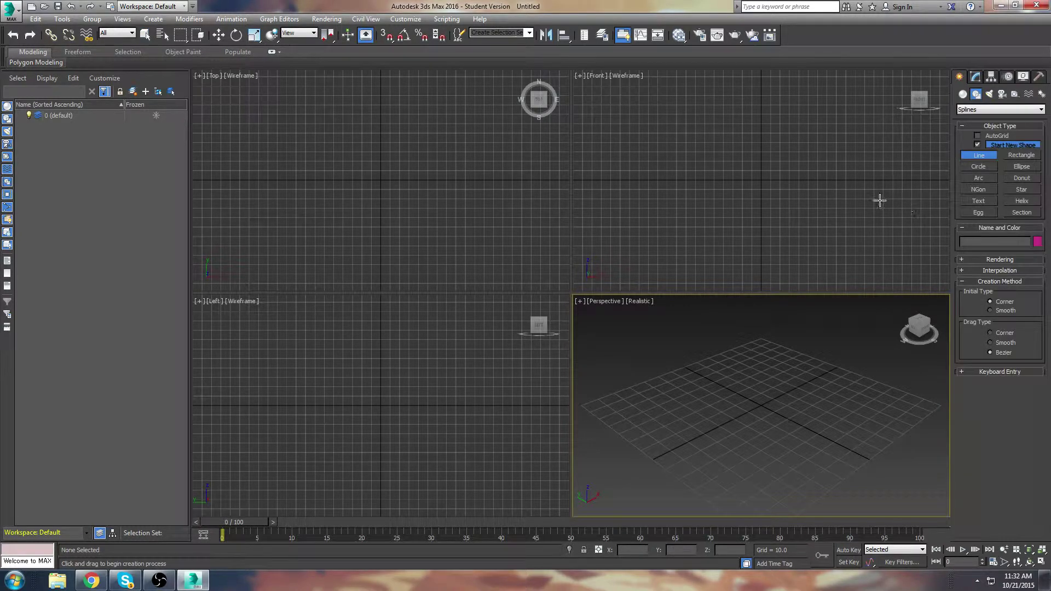
middle_drag(741, 162, 744, 241)
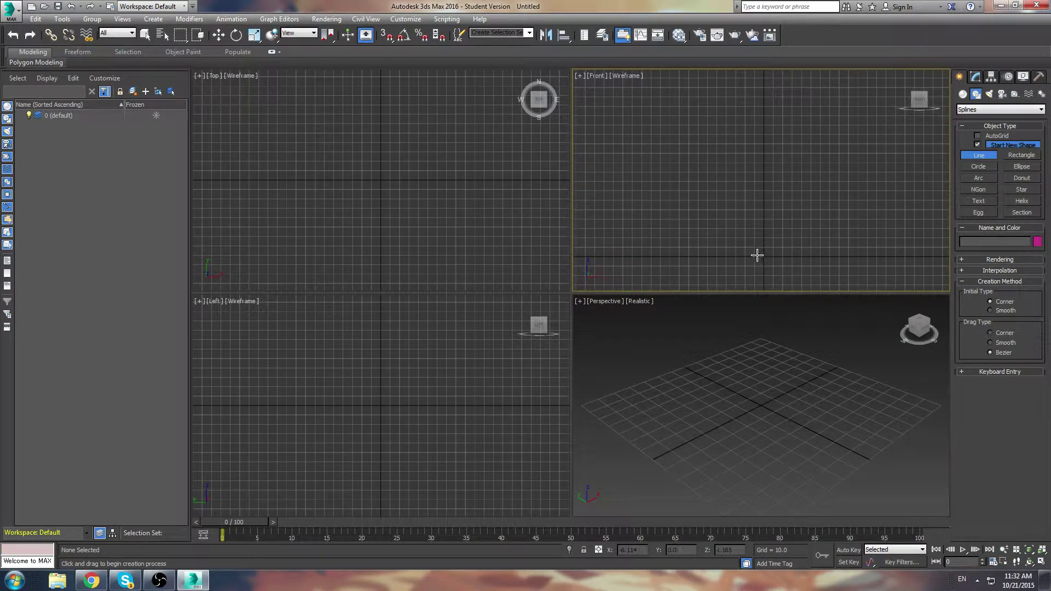
mouse_move(757, 251)
middle_down()
mouse_move(770, 276)
mouse_move(759, 251)
middle_up()
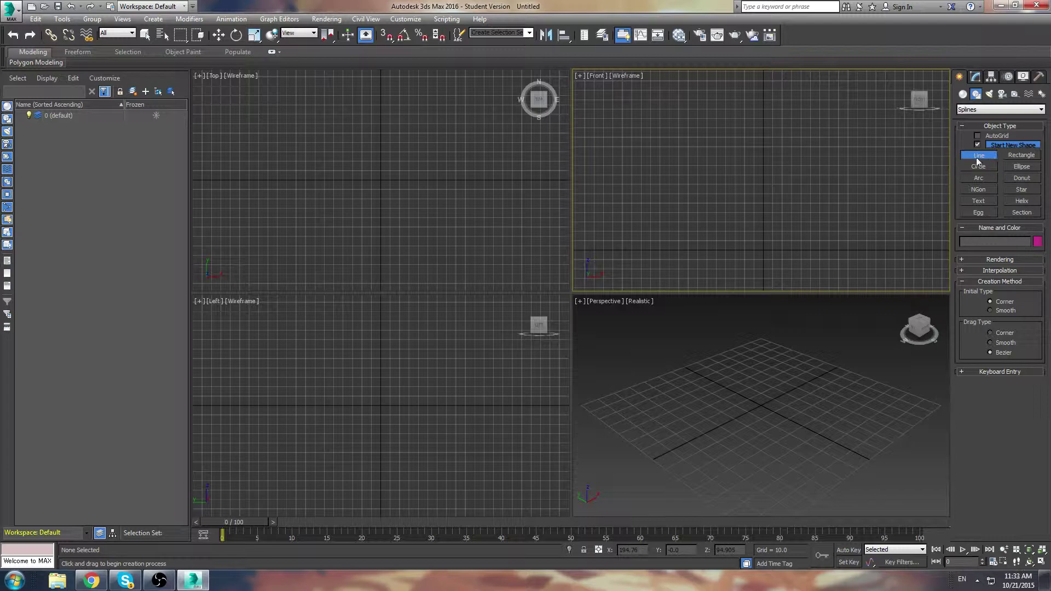
Step: Try to draw a sword outline in the Front view, from the handle's base around the guard and blade tip back to the start
click(757, 249)
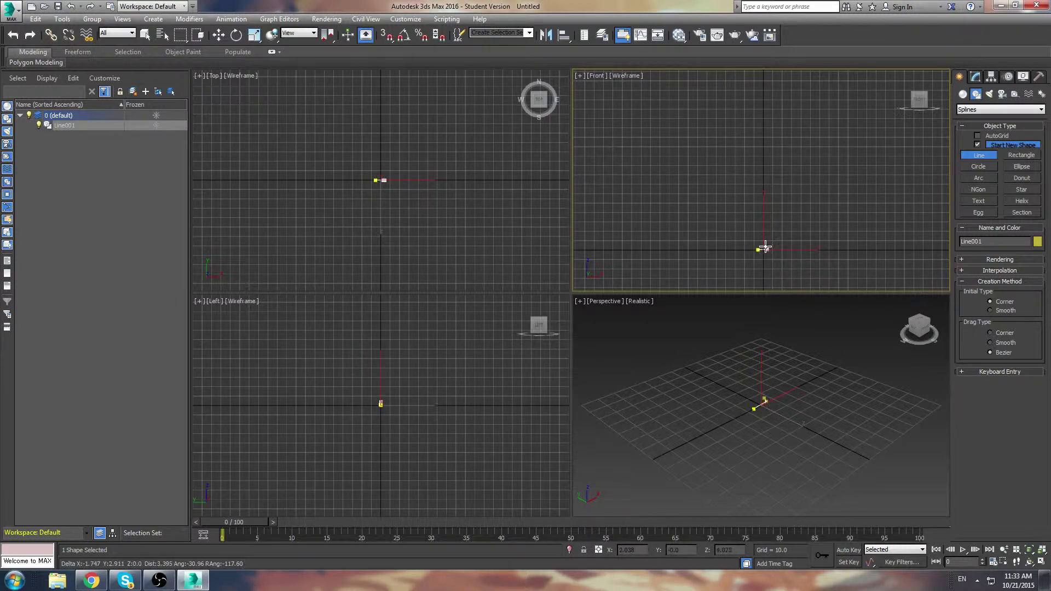
click(767, 219)
click(787, 219)
click(787, 209)
click(767, 209)
click(766, 116)
click(759, 99)
click(751, 116)
click(753, 207)
click(735, 208)
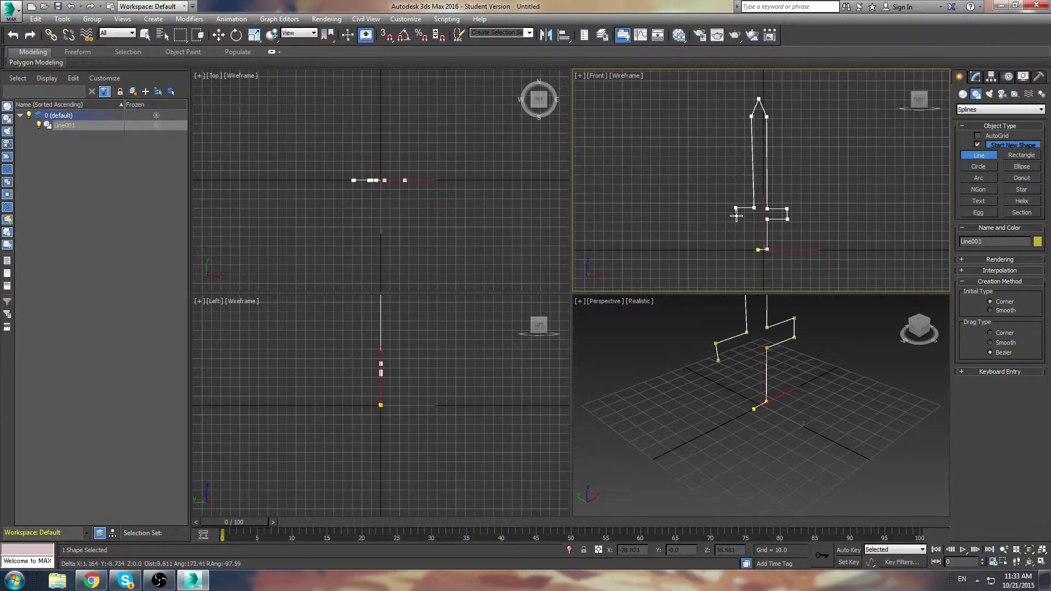
click(735, 218)
click(754, 218)
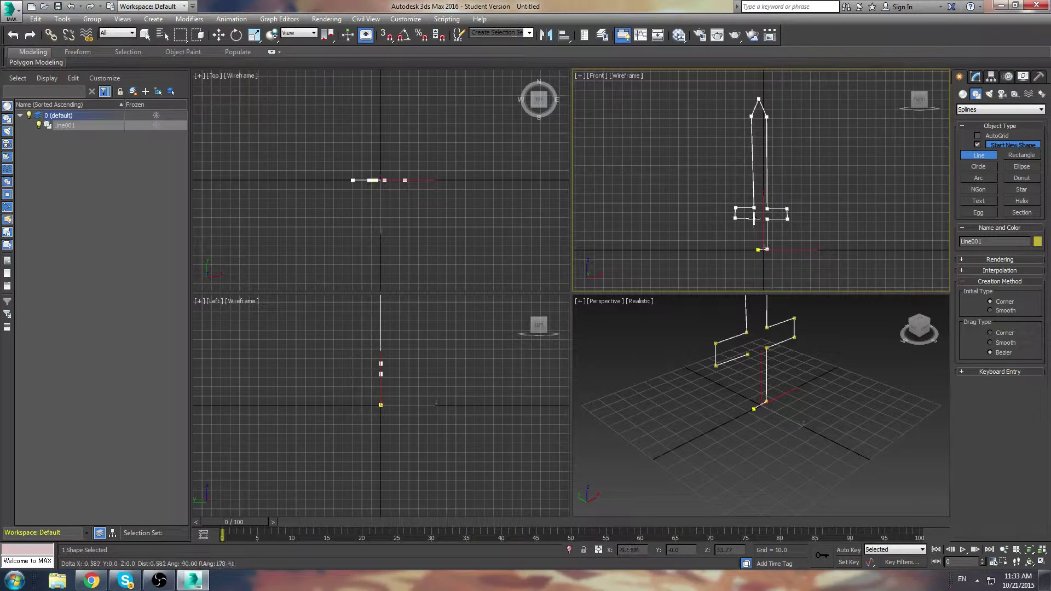
click(757, 250)
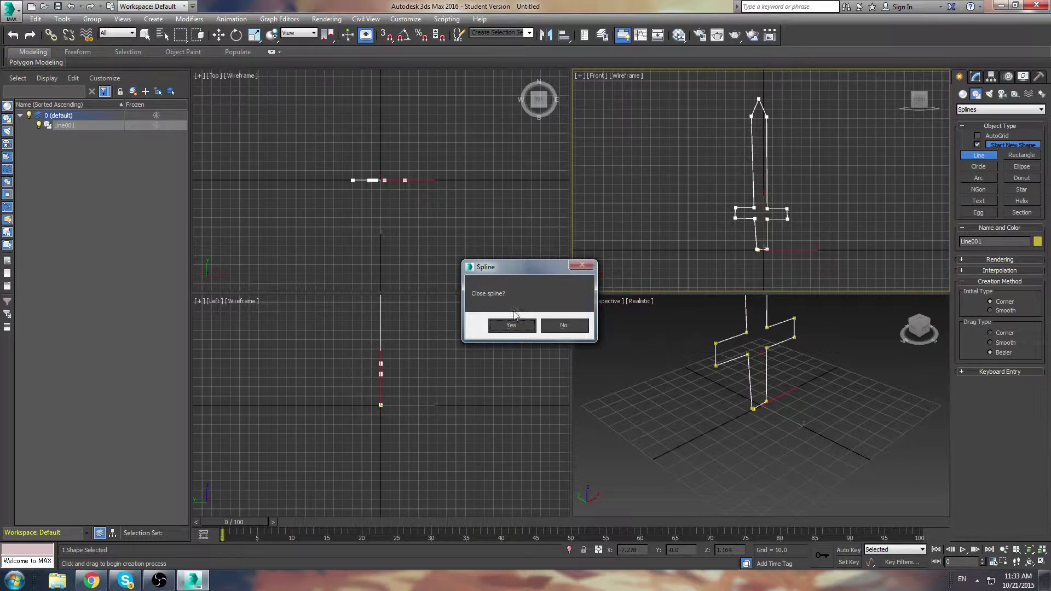
Step: Decline closing the spline, extend it with a stray segment beside the handle, and undo the whole line
click(563, 325)
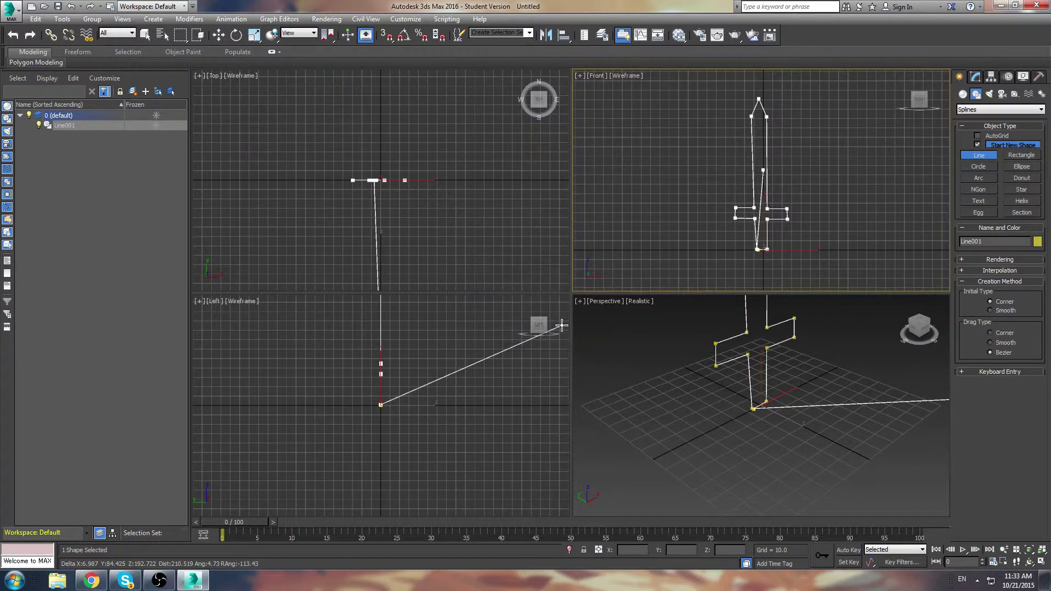
click(694, 258)
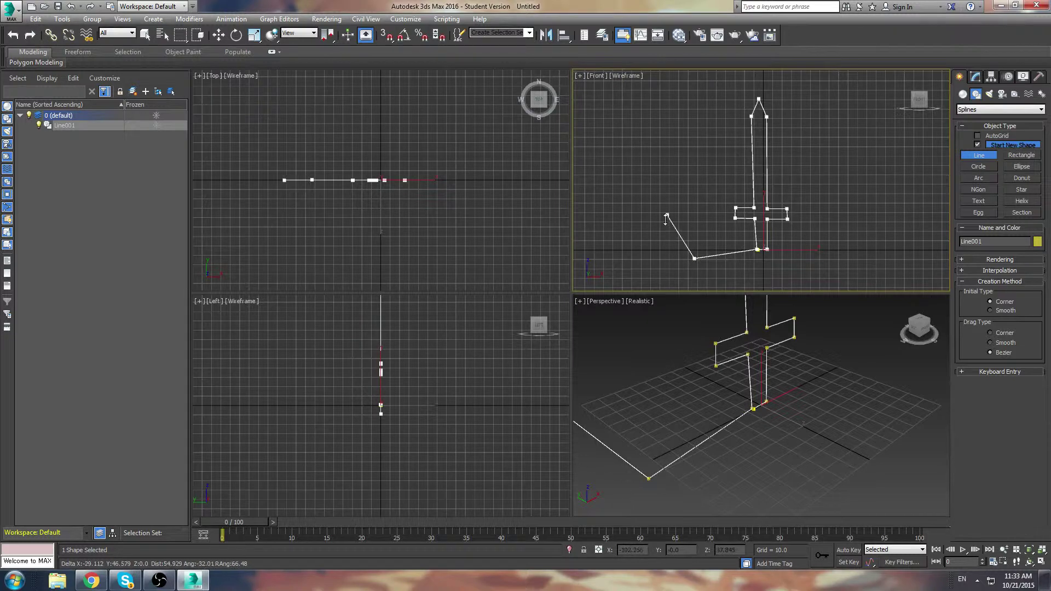
right_click(657, 225)
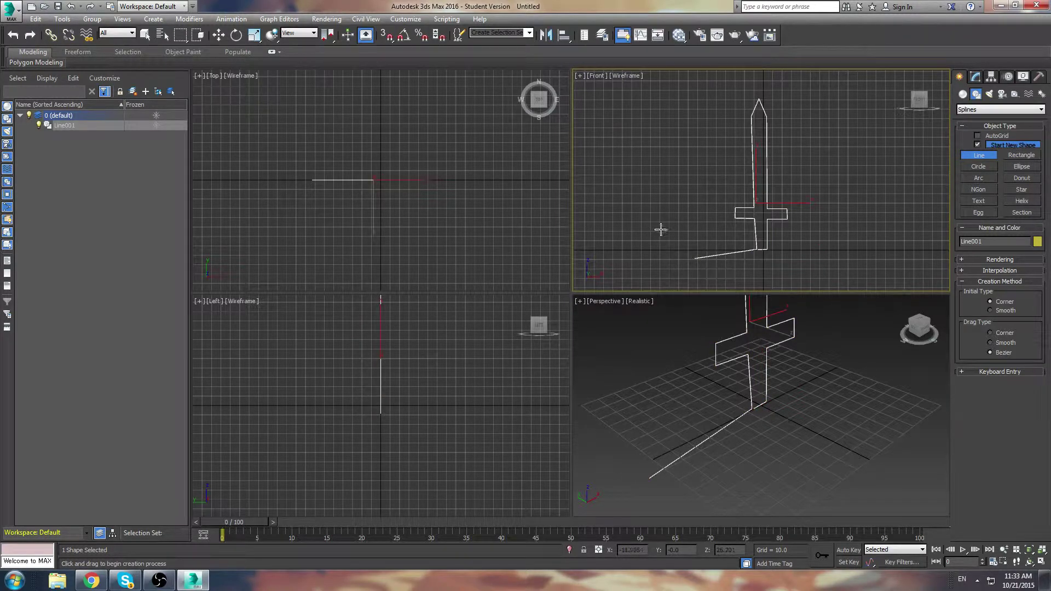
key(ctrl+z)
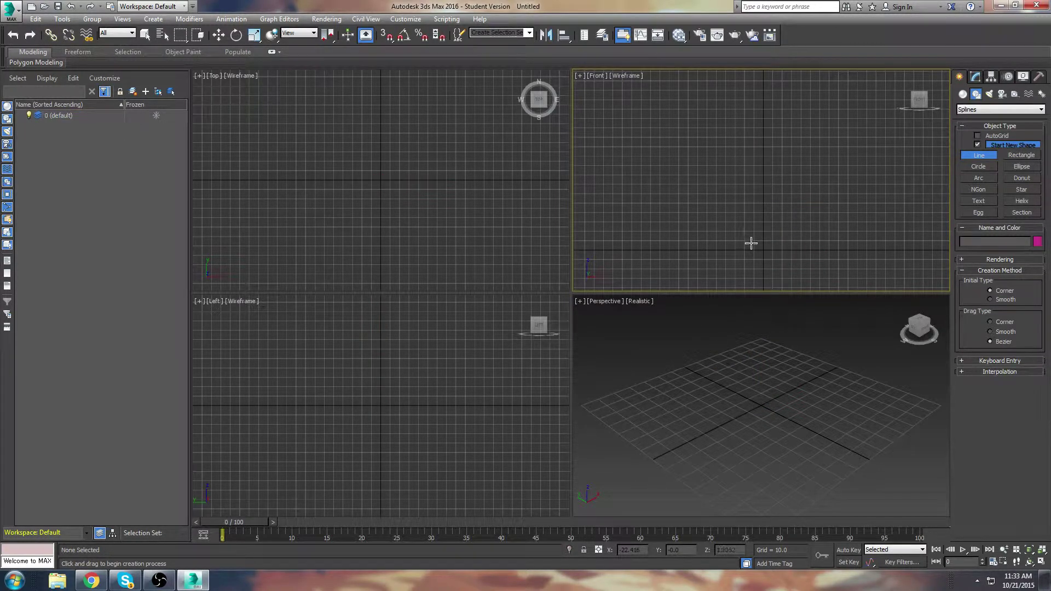
click(758, 250)
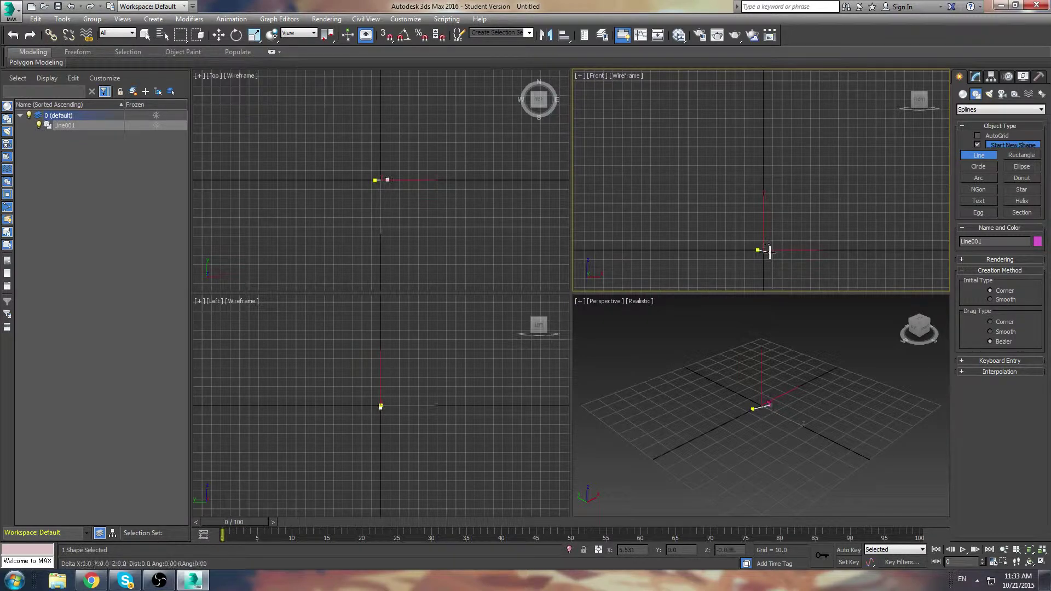
right_click(761, 250)
click(760, 250)
right_click(762, 250)
Step: Draw a closed sword outline in the Front view, starting at the handle's base and going around the guard and pointed blade
click(760, 250)
click(766, 219)
click(785, 218)
click(784, 208)
click(765, 209)
click(769, 128)
click(758, 102)
click(744, 131)
click(753, 208)
click(742, 207)
click(740, 218)
click(756, 220)
click(758, 250)
click(511, 326)
Step: Try the move, rotate and scale tools on the sword outline in the Perspective view, move it aside, and undo the move
middle_drag(725, 369, 723, 468)
scroll(723, 468, down, 2)
alt+middle_drag(755, 419, 747, 399)
key(w)
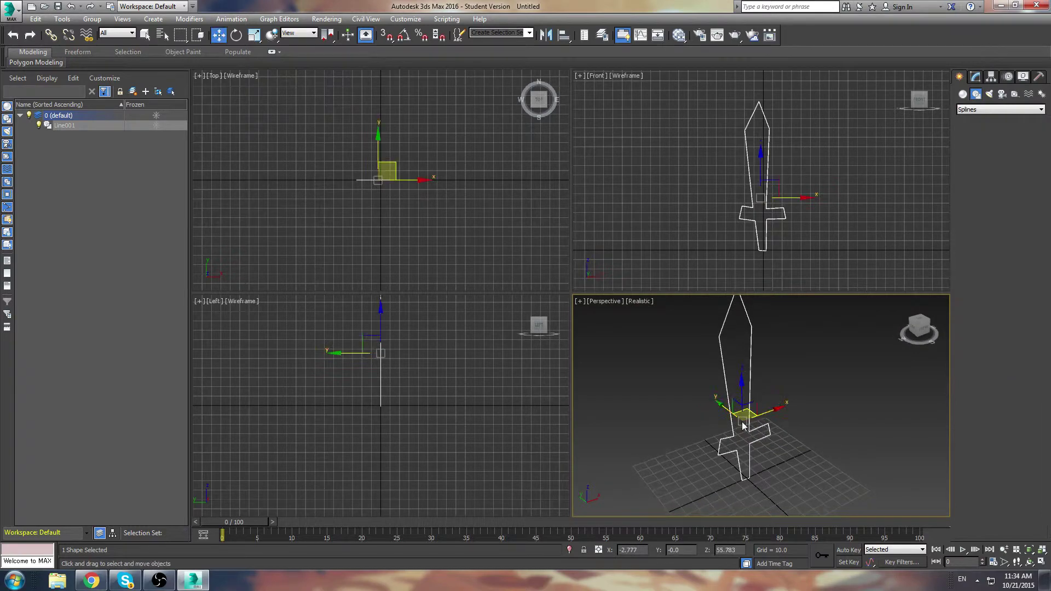
key(e)
key(r)
key(e)
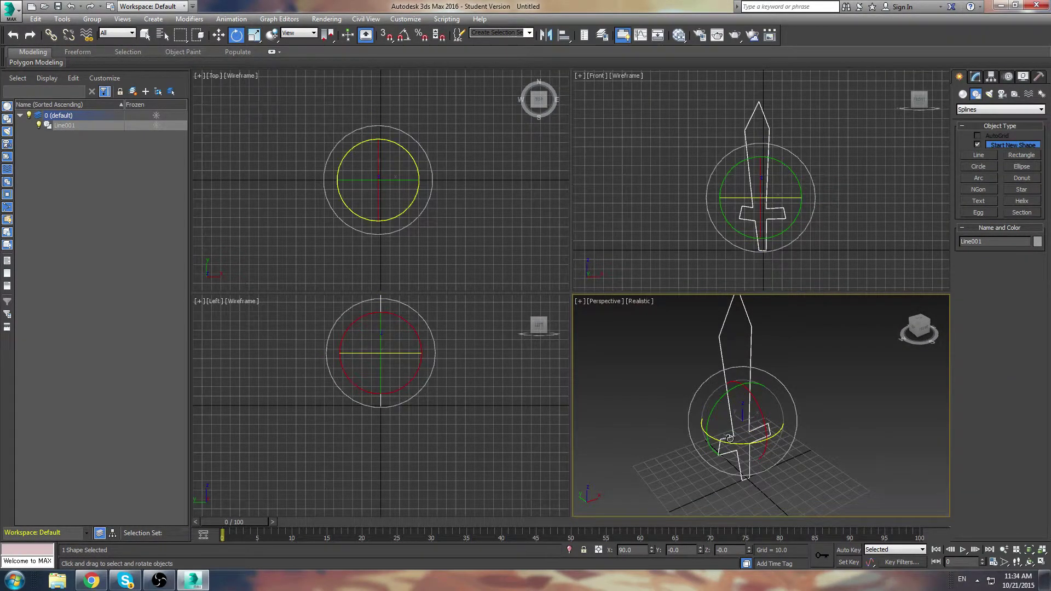
key(w)
drag(736, 432, 789, 428)
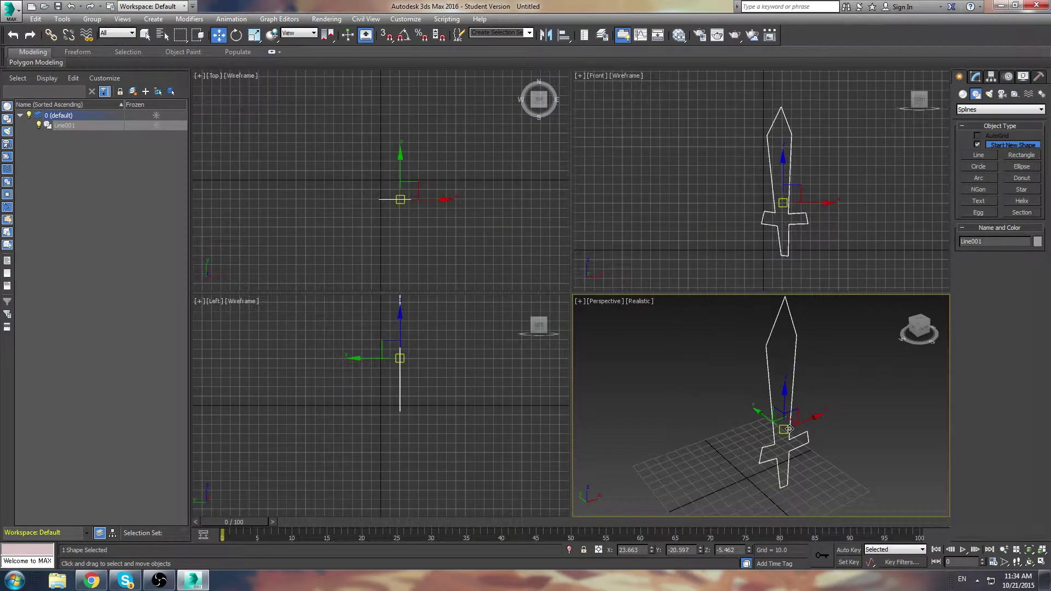
key(ctrl+z)
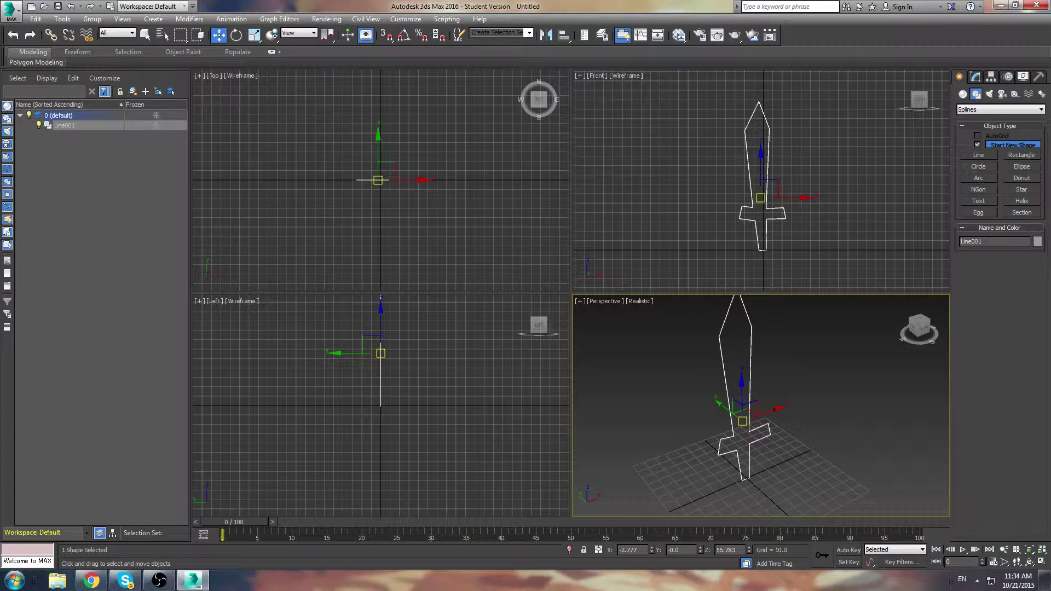
Step: Open the sword line's modify settings and enable its thickness in both the renderer and the viewport
middle_drag(730, 328, 792, 382)
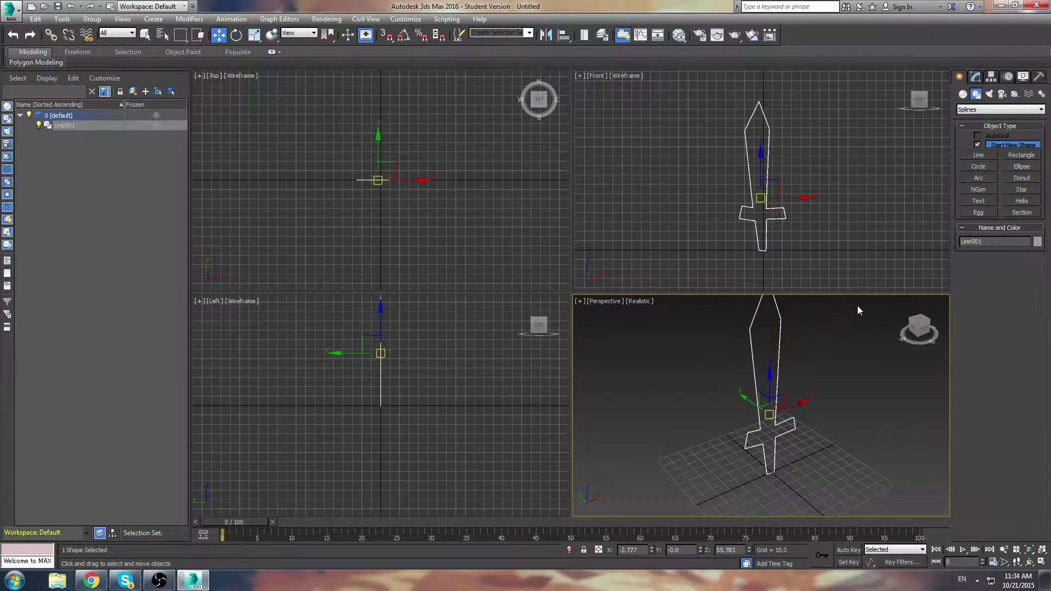
click(974, 78)
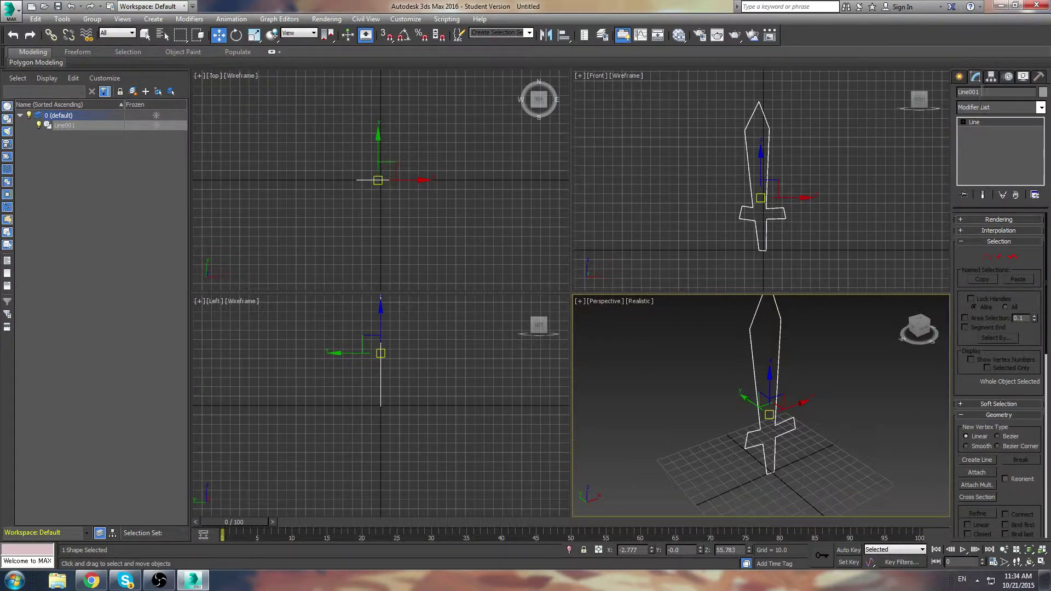
click(963, 122)
click(988, 220)
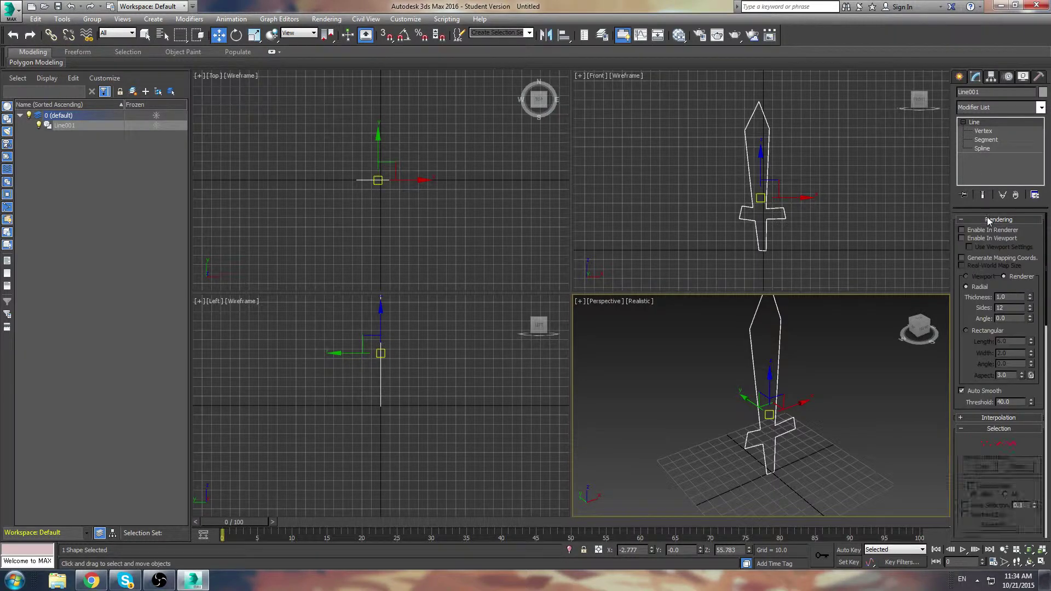
click(961, 231)
click(964, 238)
alt+middle_drag(789, 375, 767, 427)
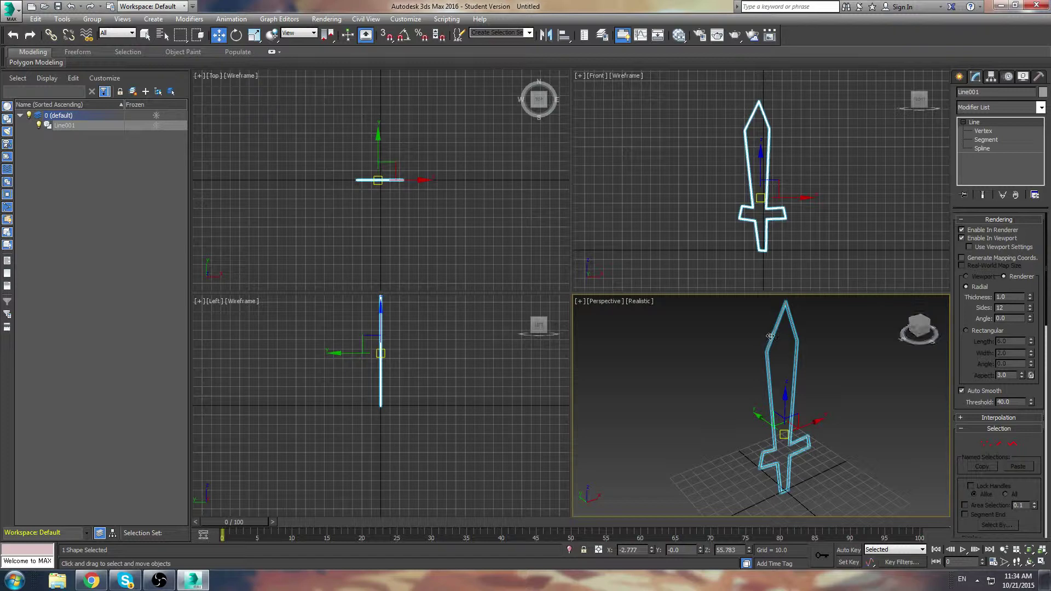
Step: Increase the sword line's radial thickness to 3.99 and inspect it from several angles
alt+middle_drag(773, 340, 805, 332)
scroll(805, 331, down, 5)
drag(1028, 300, 946, 135)
click(824, 348)
scroll(806, 361, up, 5)
alt+middle_drag(775, 378, 926, 364)
click(804, 372)
scroll(825, 413, down, 3)
Step: Switch the sword line's rendered cross-section to Rectangular with a length of 9.0 and a width of 1.72
click(979, 330)
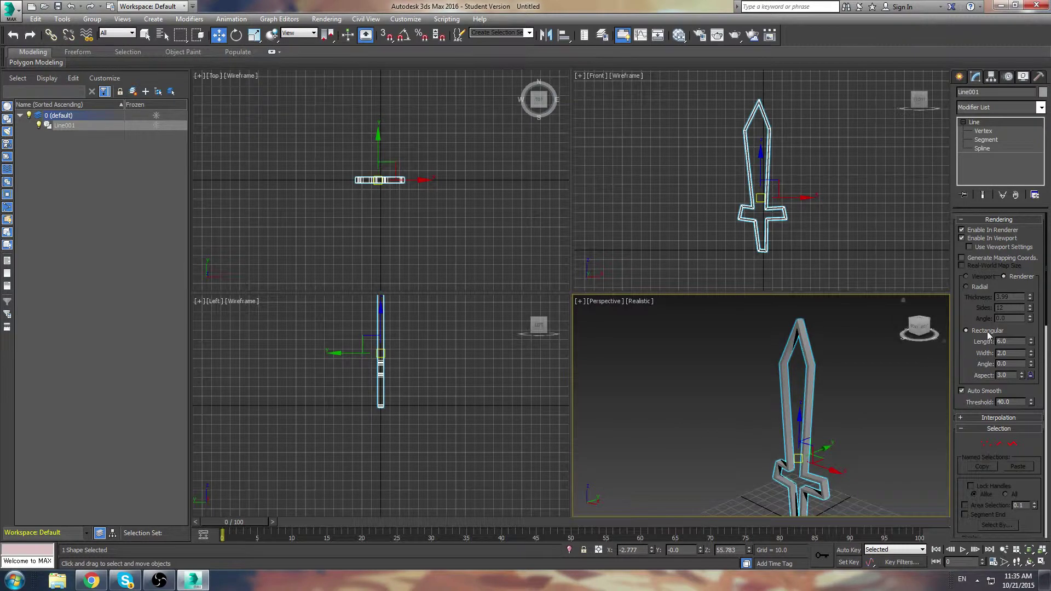
drag(1031, 343, 908, 466)
drag(923, 394, 939, 310)
drag(1032, 331, 1031, 294)
key(ctrl+z)
drag(1020, 320, 990, 396)
click(984, 360)
click(981, 358)
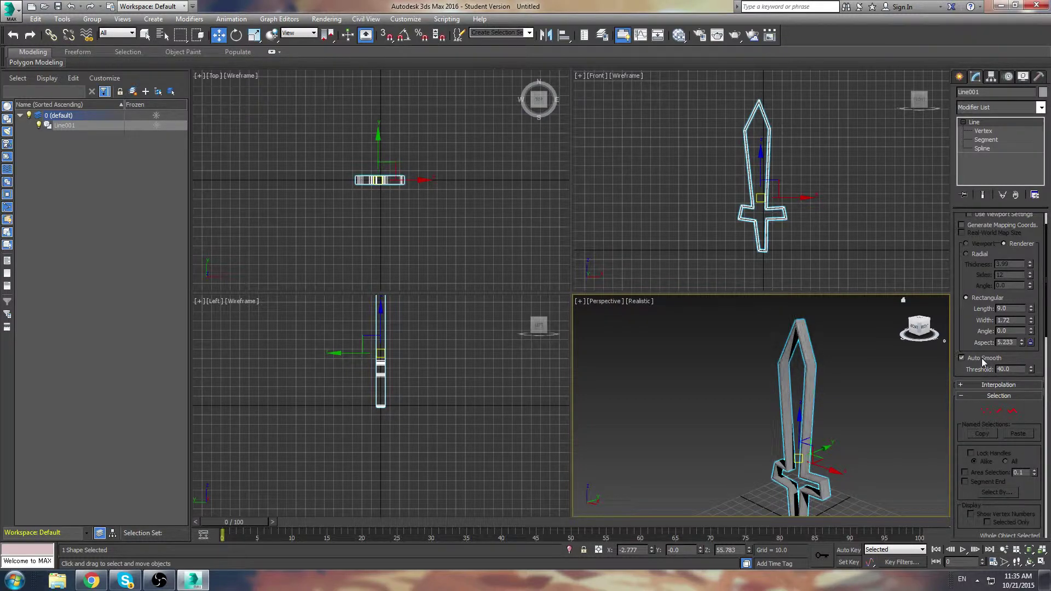
alt+middle_drag(811, 387, 892, 400)
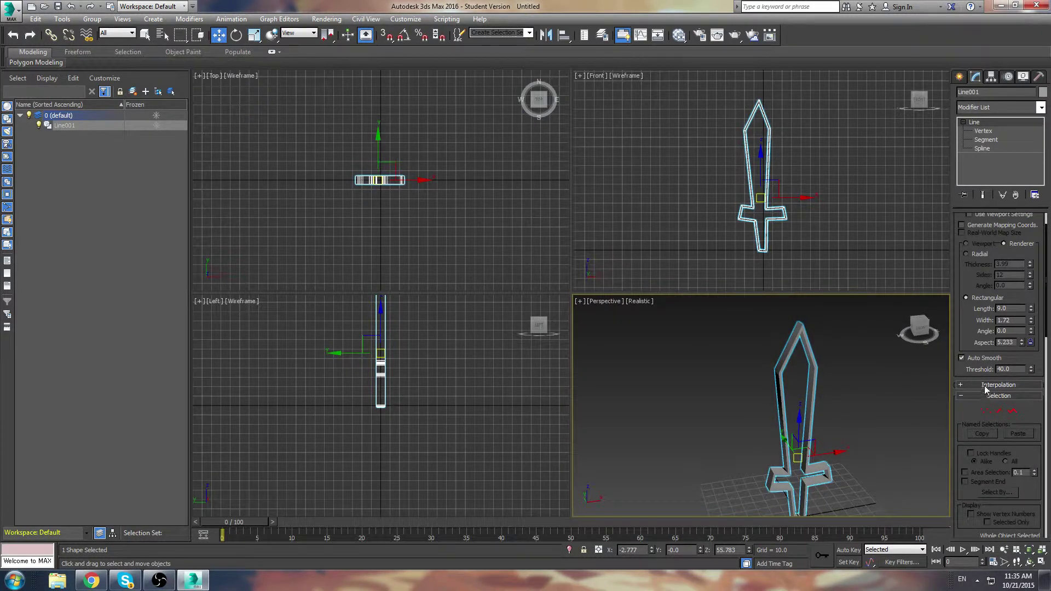
Step: Show edged faces in the Perspective view and compare the line's interpolation with Adaptive off and Optimize switched off and on
click(985, 386)
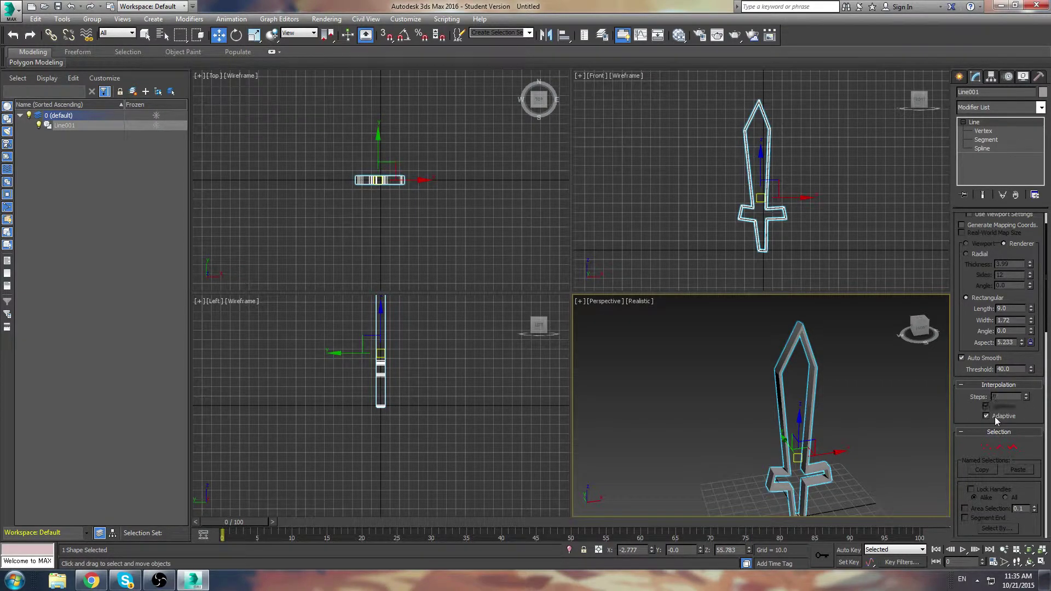
middle_drag(774, 433, 847, 404)
key(F4)
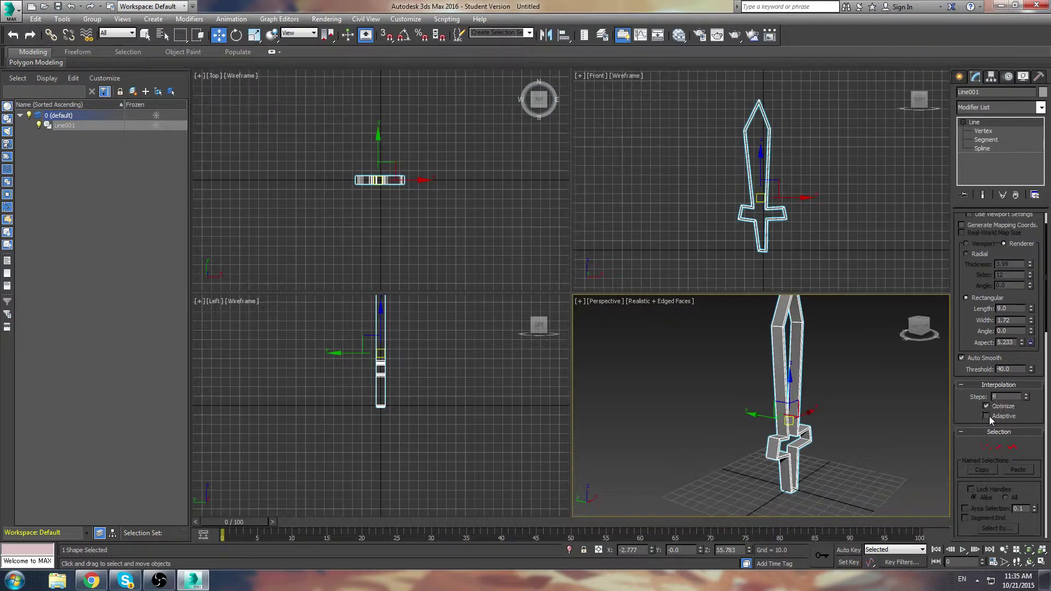
click(987, 406)
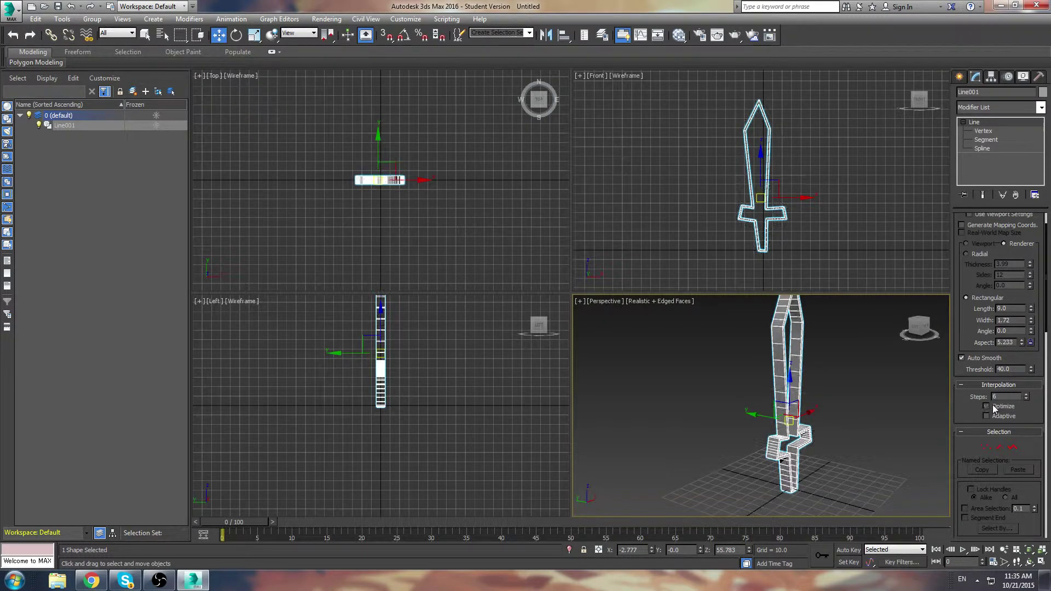
alt+middle_drag(819, 400, 440, 447)
click(985, 407)
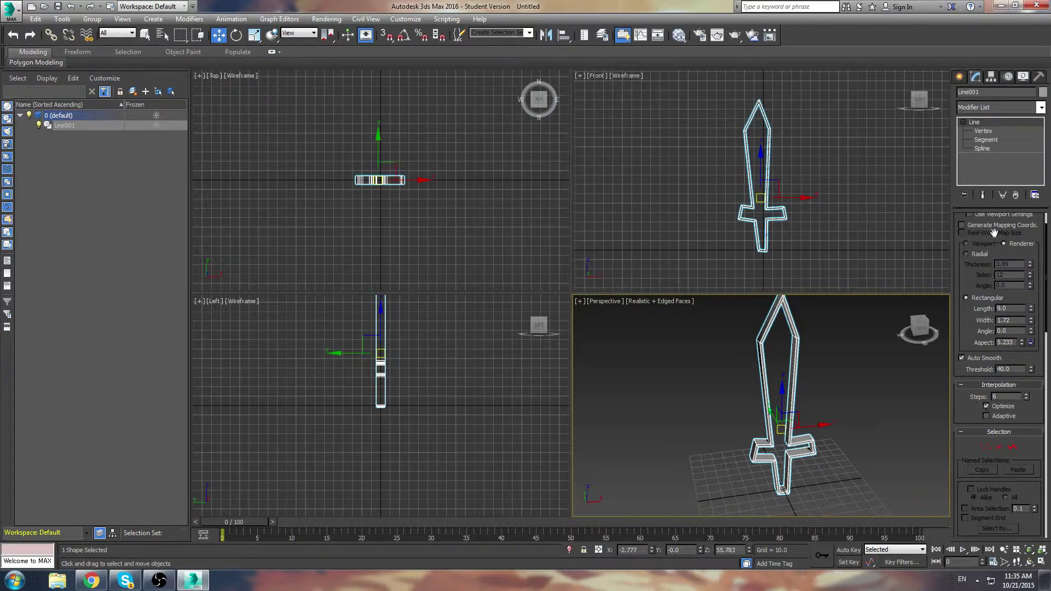
Step: Disable the sword line's thickness in both the viewport and the renderer
alt+middle_drag(845, 382, 760, 372)
drag(955, 346, 955, 379)
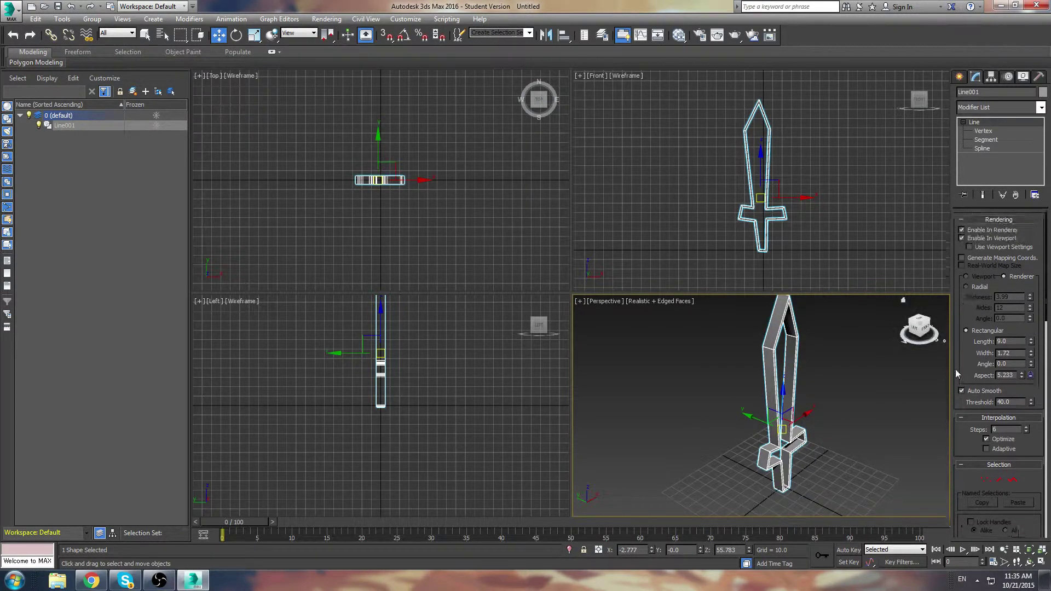
click(962, 239)
click(962, 230)
Step: Convert the sword outline to an Editable Mesh and inspect the flat result in the Perspective view
alt+middle_drag(782, 402, 730, 409)
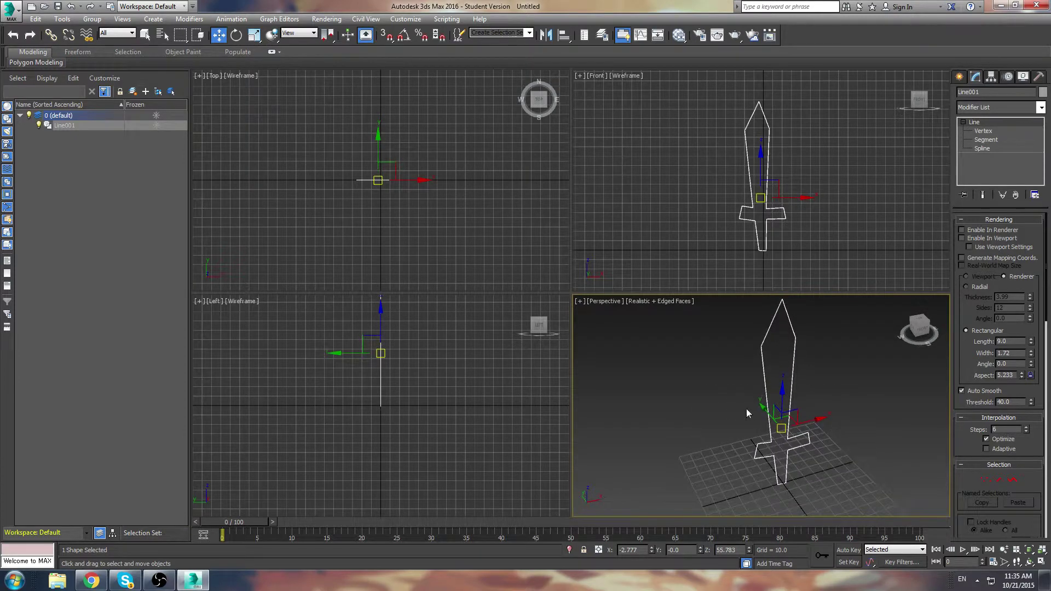
right_click(766, 413)
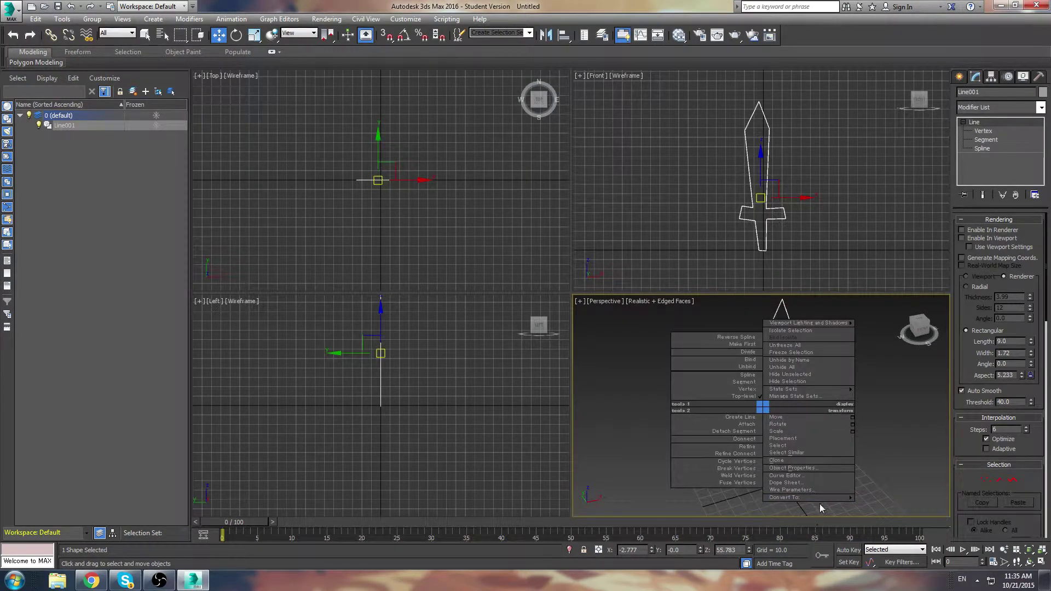
mouse_move(830, 497)
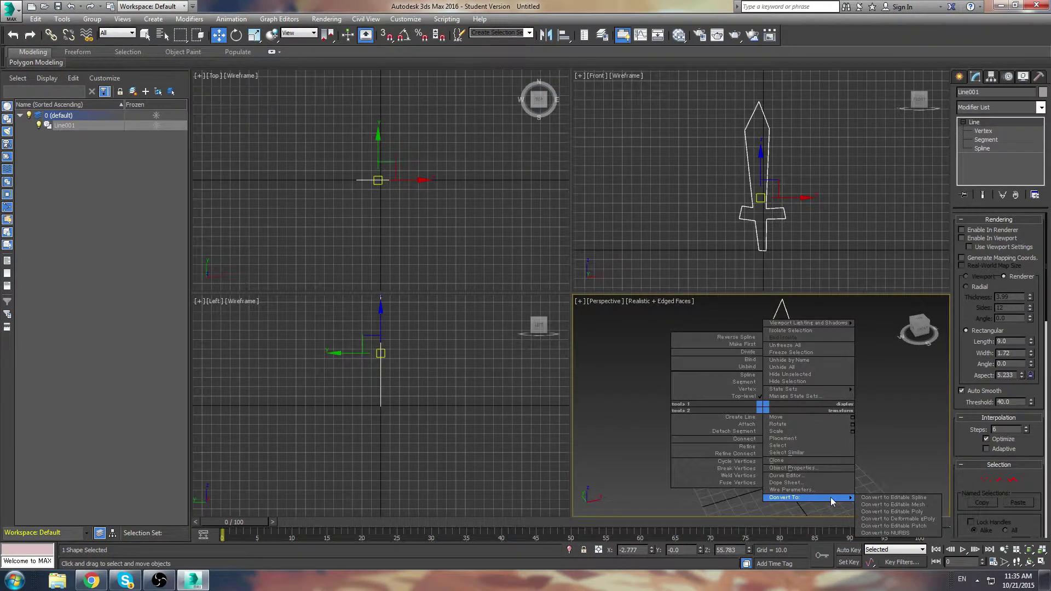
click(898, 505)
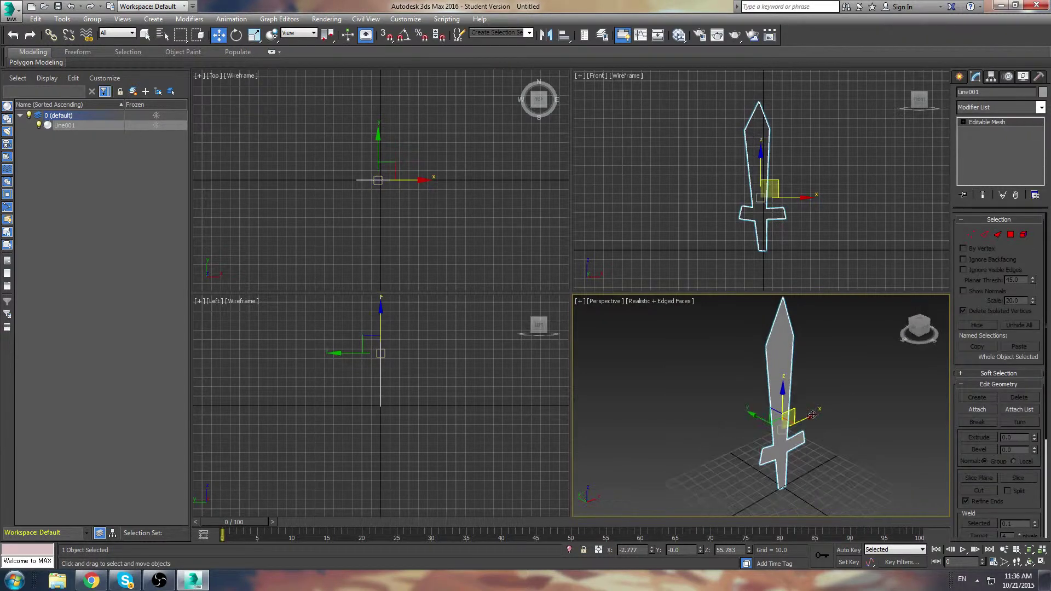
alt+middle_drag(944, 376, 870, 361)
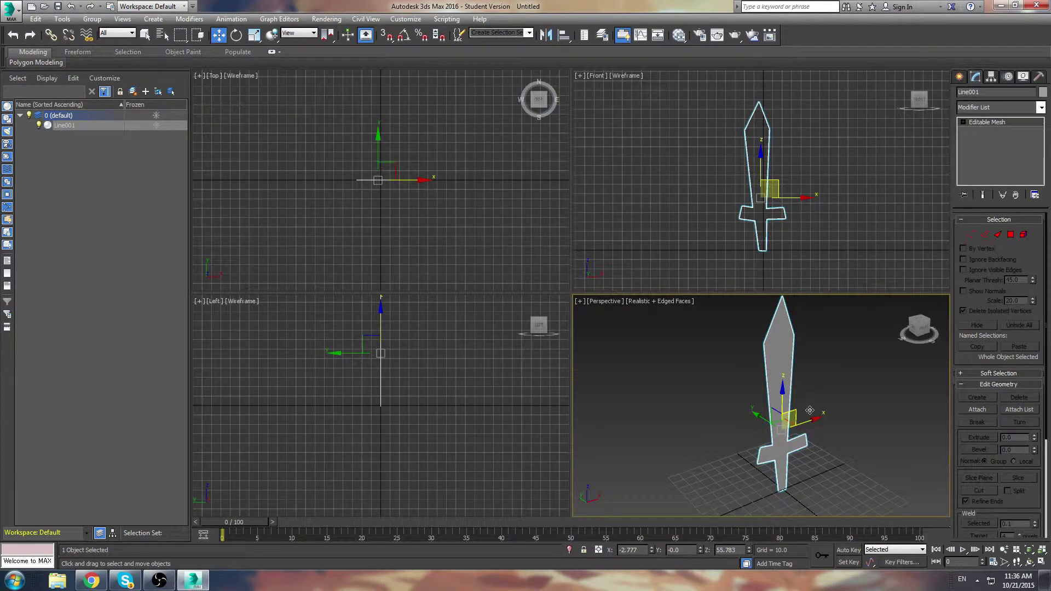
Step: Try to extrude all polygons of the flat sword mesh, and undo back to the spline outline
click(964, 122)
click(1001, 157)
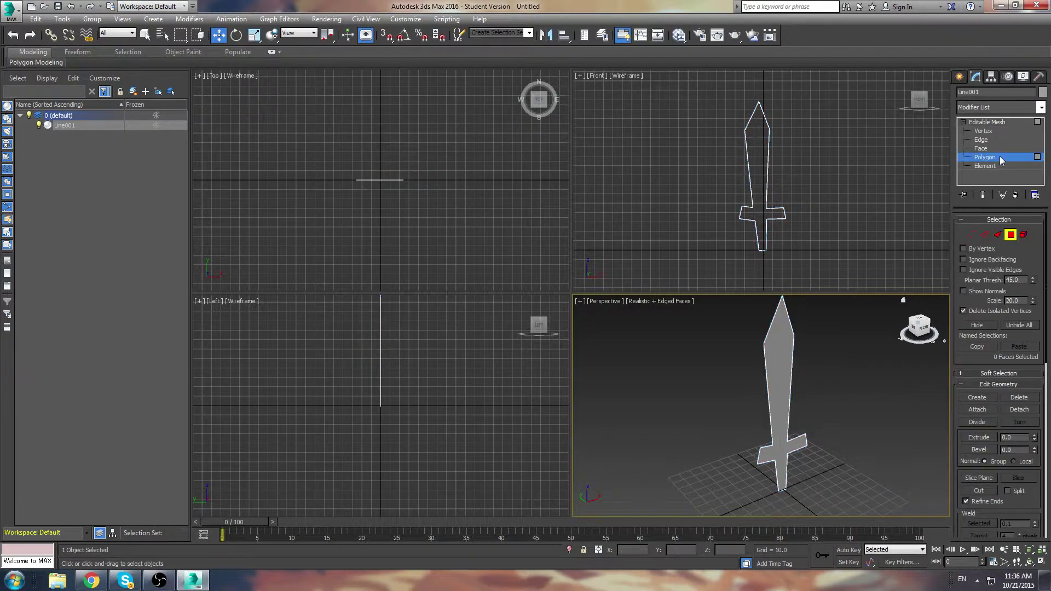
key(ctrl+a)
drag(1035, 440, 1036, 405)
click(831, 441)
alt+middle_drag(832, 438, 754, 409)
click(755, 408)
key(ctrl+z)
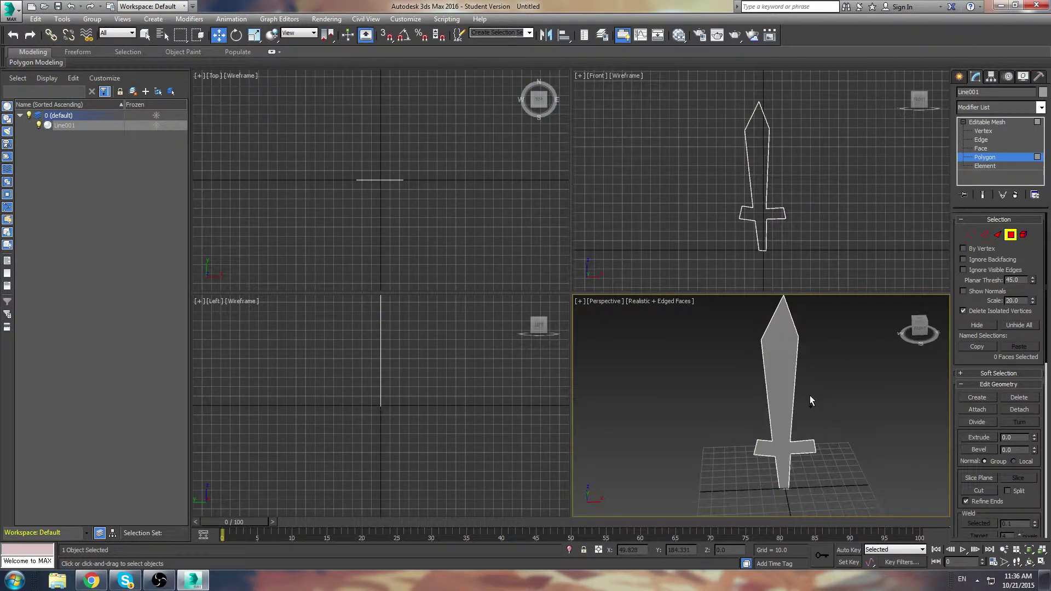
key(ctrl+z)
Step: Convert the sword outline to an Editable Spline and enable its rectangular thickness in the viewport and renderer
right_click(771, 382)
mouse_move(793, 473)
click(892, 474)
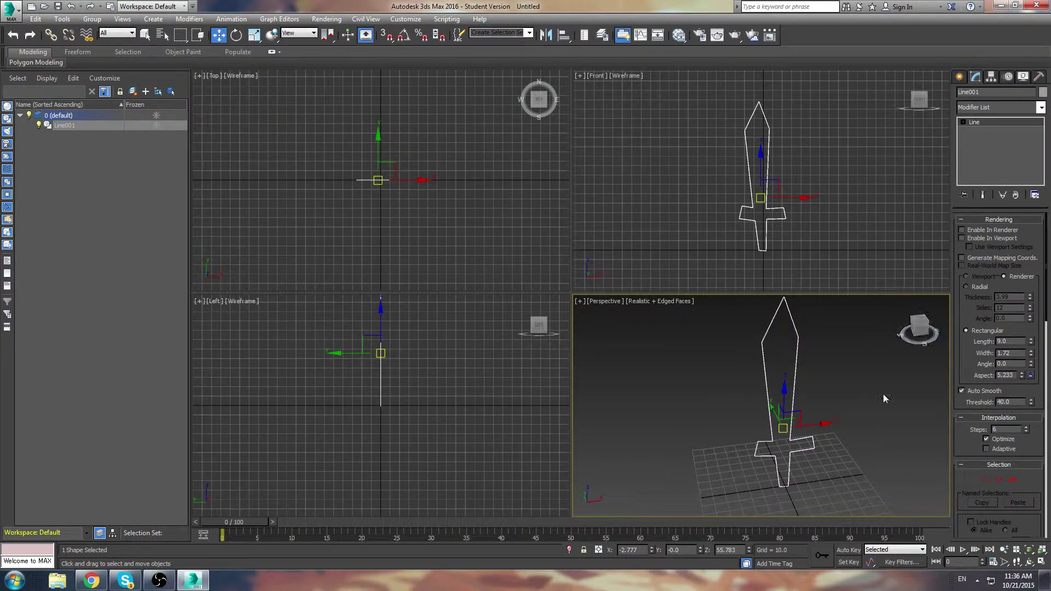
click(962, 239)
alt+middle_drag(785, 346, 820, 346)
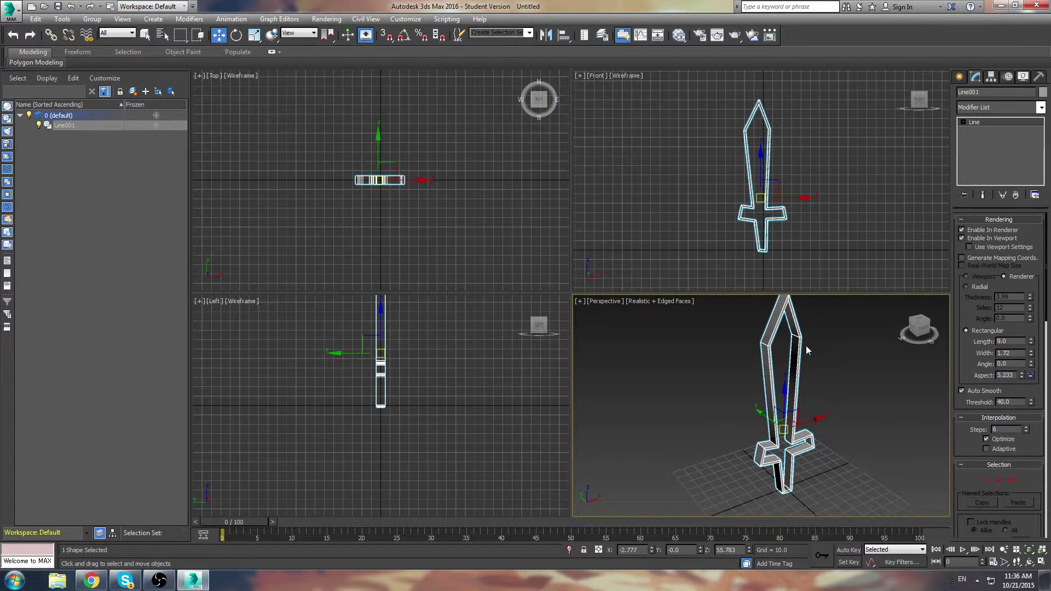
Step: Convert the thickened sword line to an Editable Mesh and inspect its blade and crossguard
right_click(792, 343)
mouse_move(855, 432)
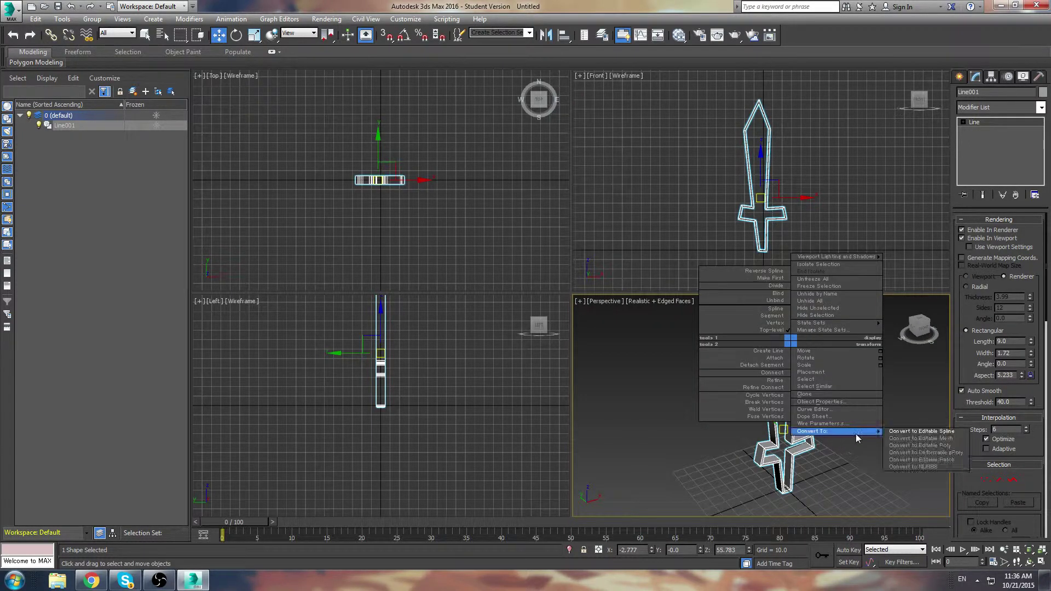
click(913, 437)
click(846, 370)
alt+middle_drag(846, 370, 866, 340)
scroll(773, 421, up, 5)
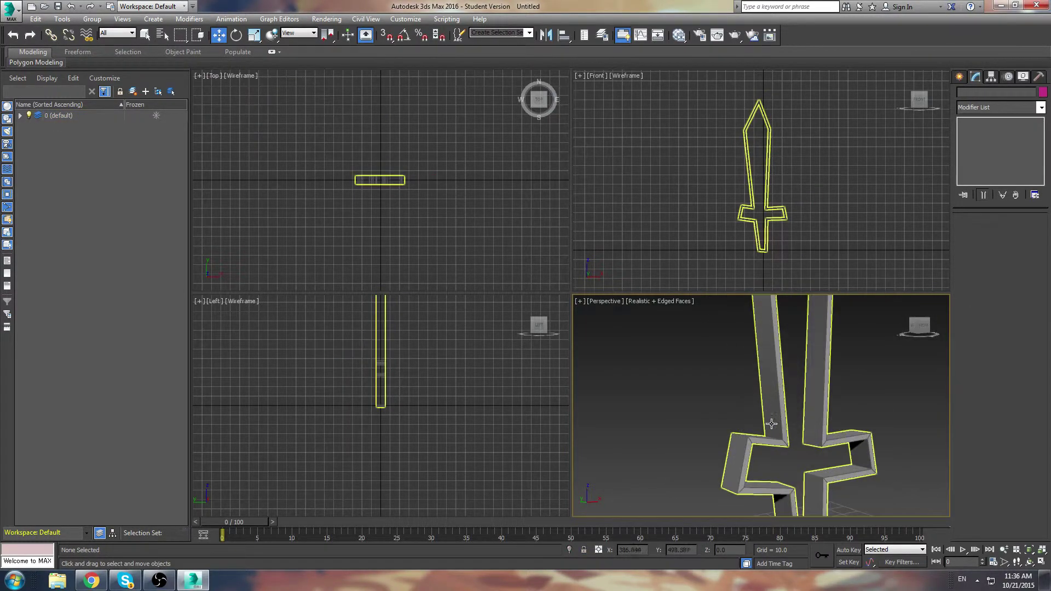
scroll(821, 383, down, 4)
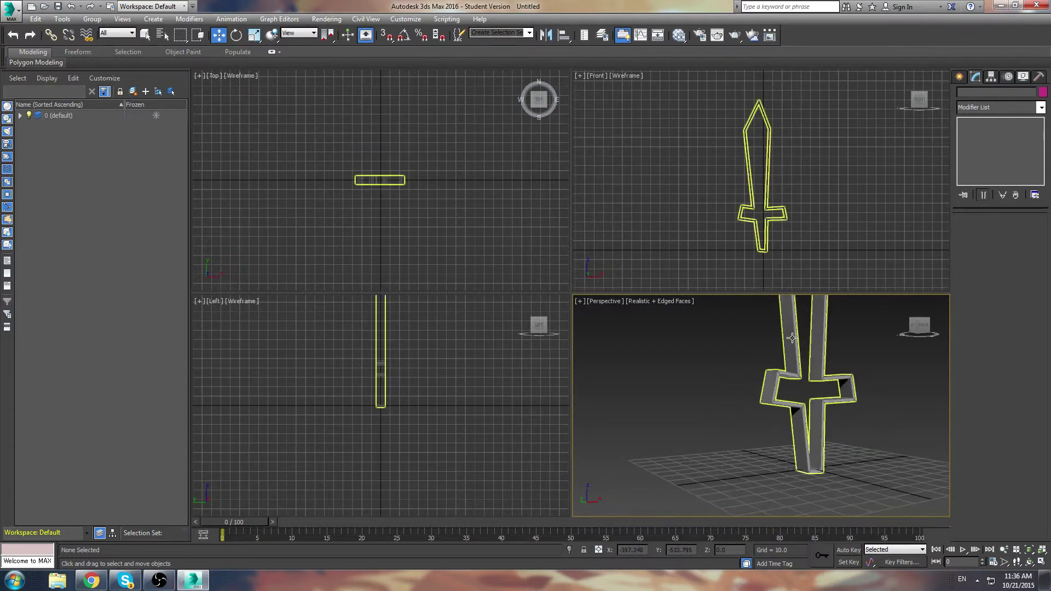
Step: Hide the edged faces in the Perspective view and inspect the sword mesh from another angle
click(809, 356)
scroll(809, 356, up, 3)
key(F4)
scroll(814, 417, down, 5)
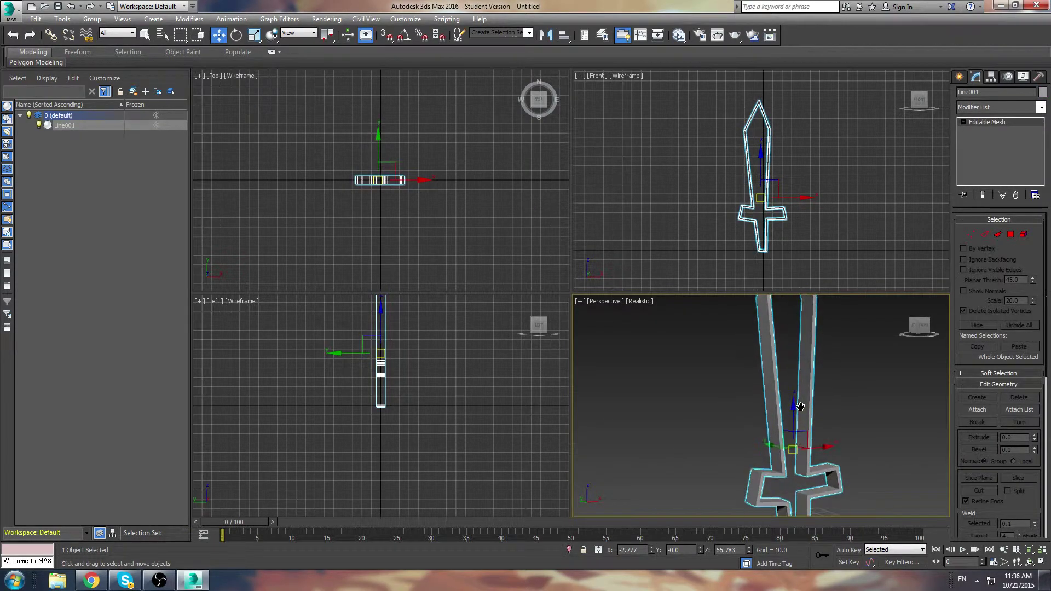
click(878, 400)
alt+middle_drag(878, 400, 829, 425)
Step: Draw a test line with straight segments beside the sword in the Front view, and undo it
click(959, 76)
click(976, 94)
click(978, 154)
middle_drag(828, 201, 652, 189)
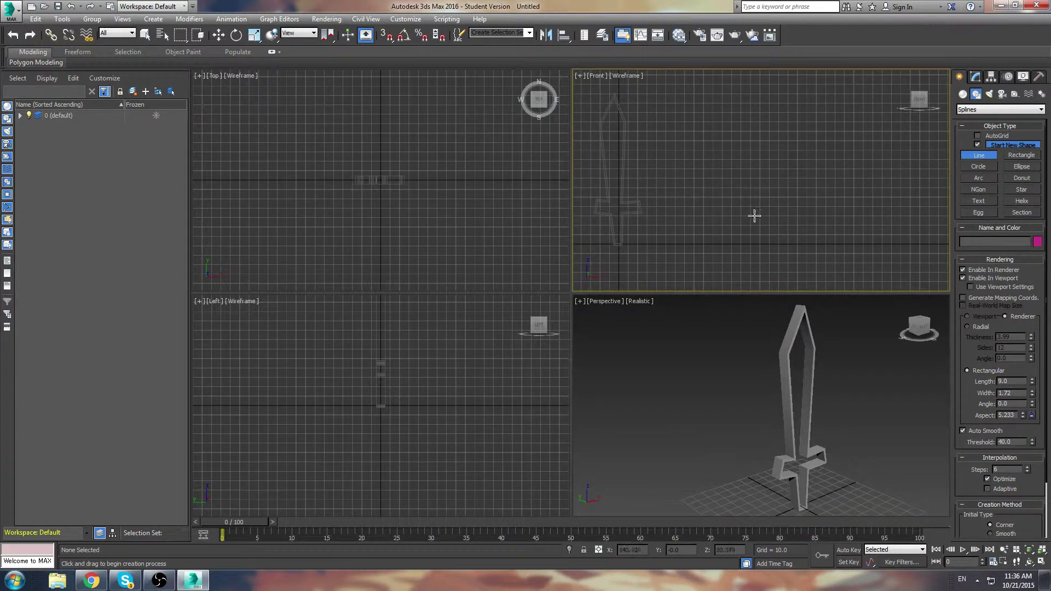
click(719, 244)
click(737, 244)
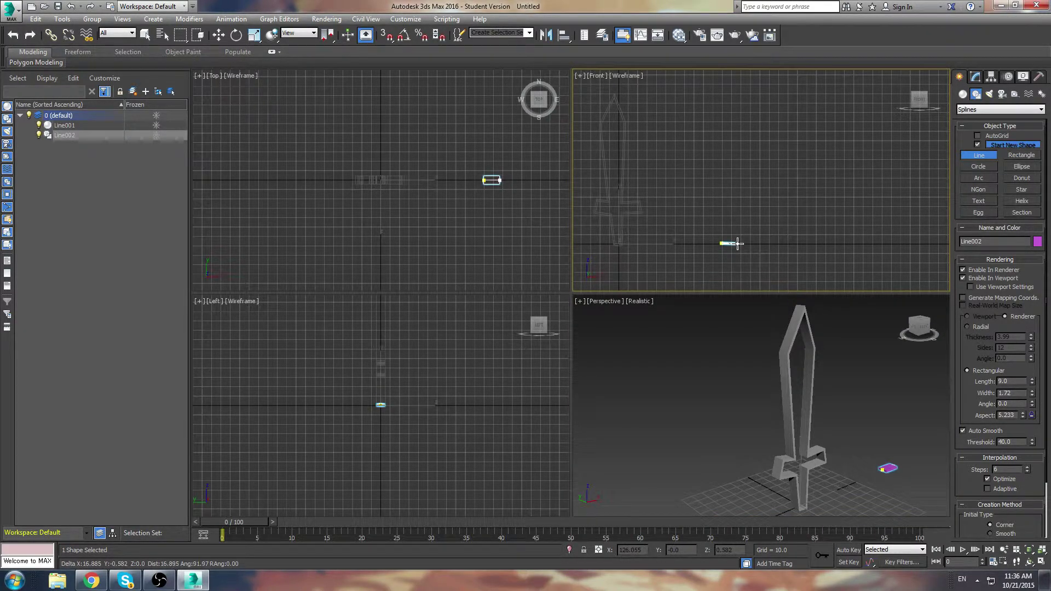
click(733, 193)
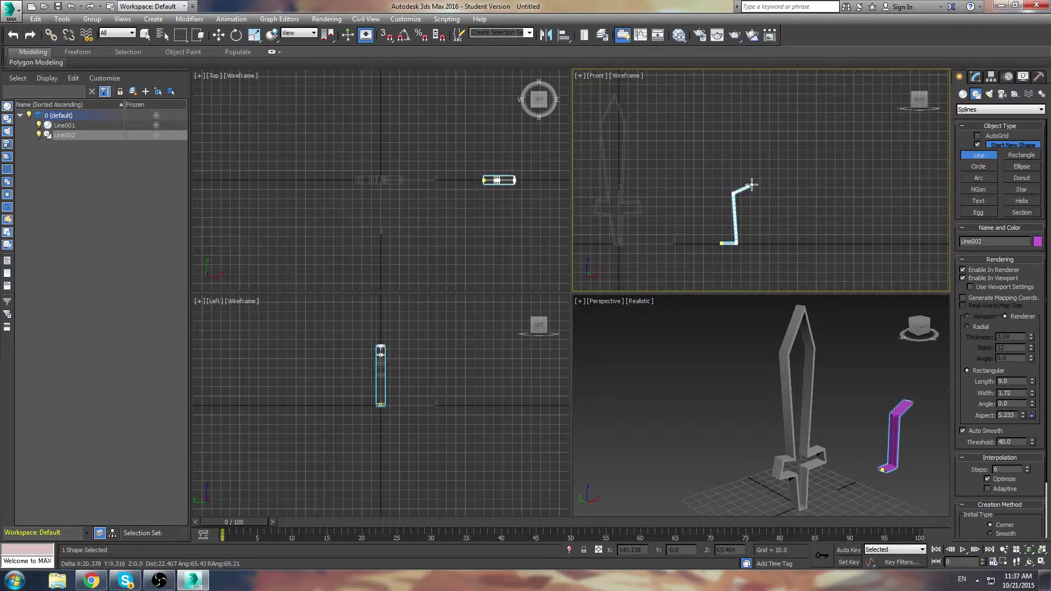
click(760, 191)
click(760, 166)
click(725, 173)
click(721, 105)
right_click(645, 95)
key(ctrl+z)
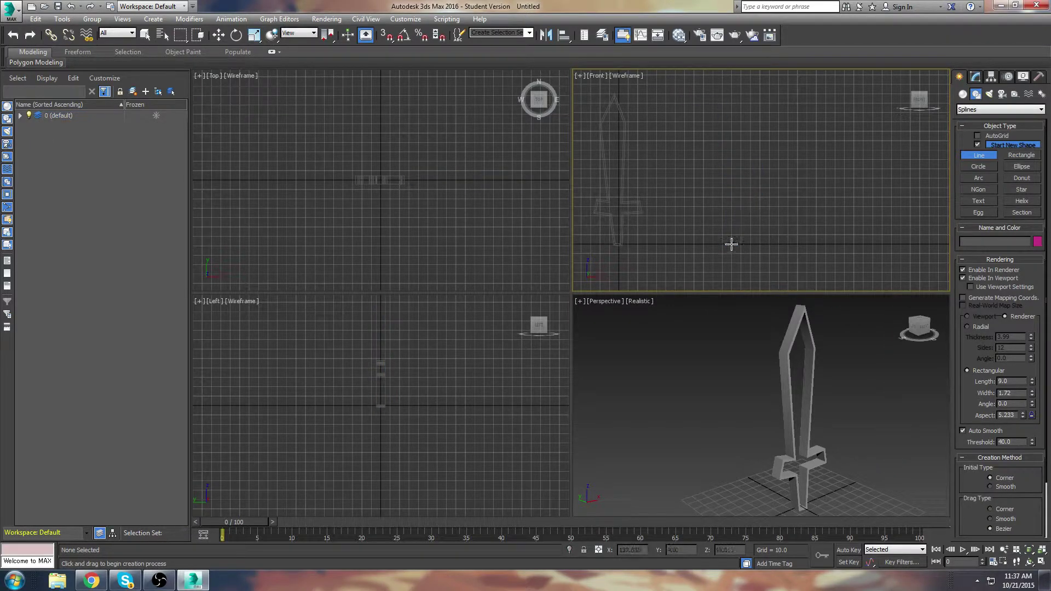
Step: Draw a test line with curved Bezier segments beside the sword in the Front view, and delete it
click(735, 242)
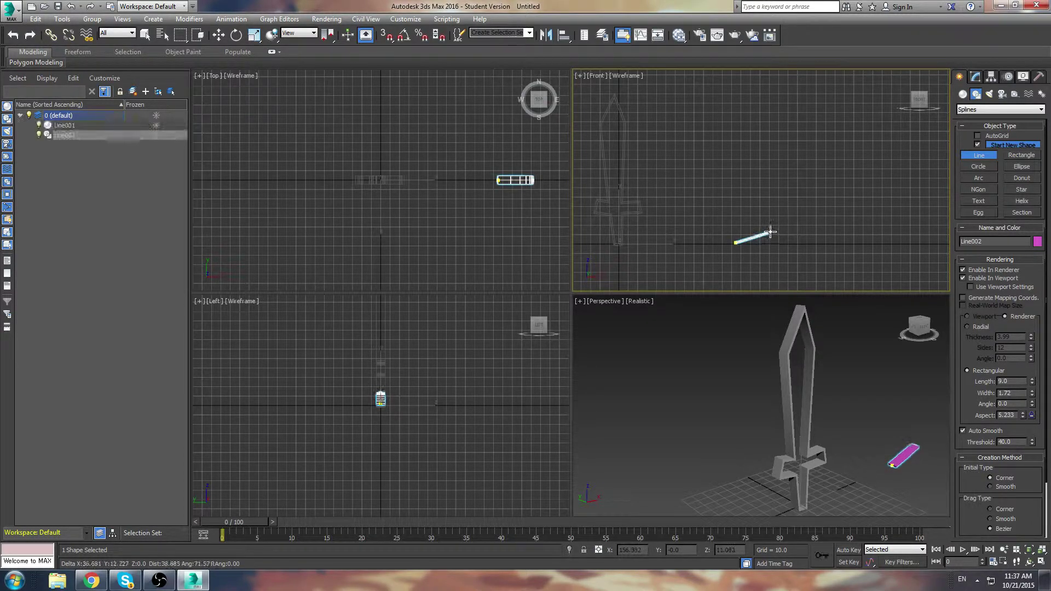
click(734, 165)
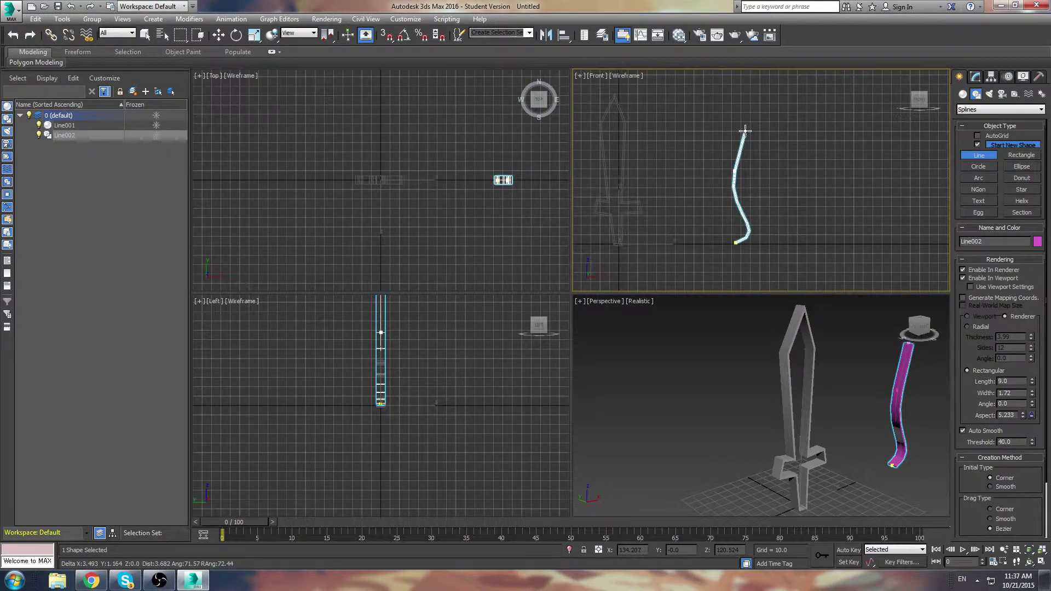
drag(672, 137, 645, 168)
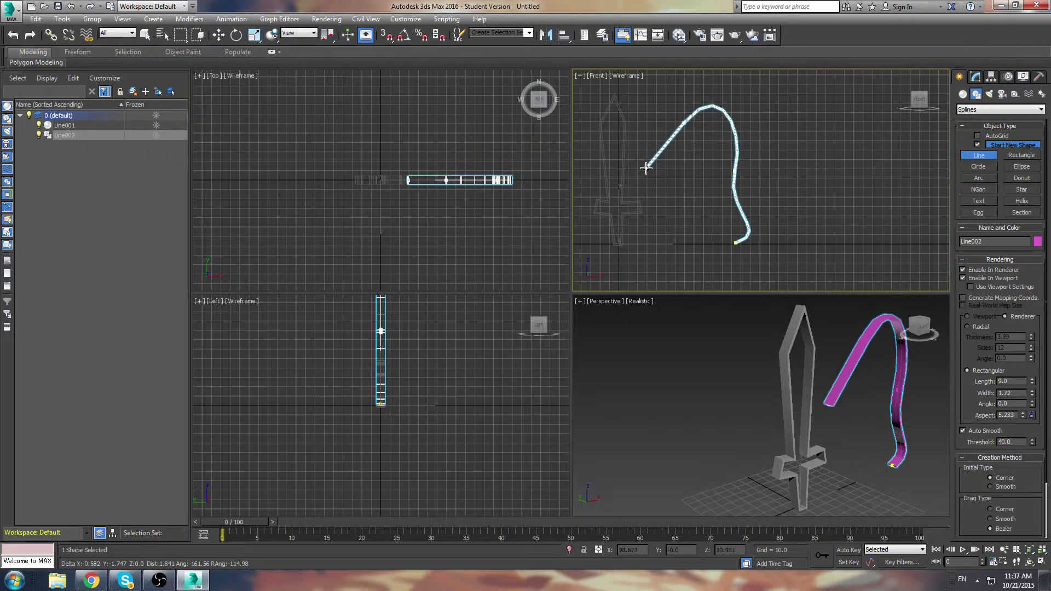
drag(665, 218, 693, 246)
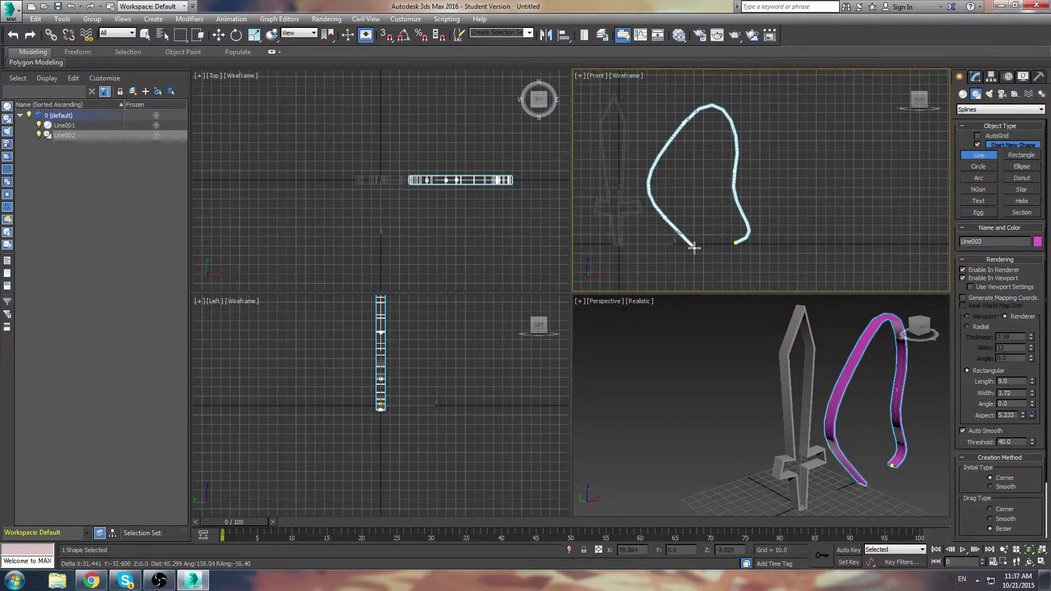
click(724, 272)
click(764, 191)
drag(763, 121, 792, 94)
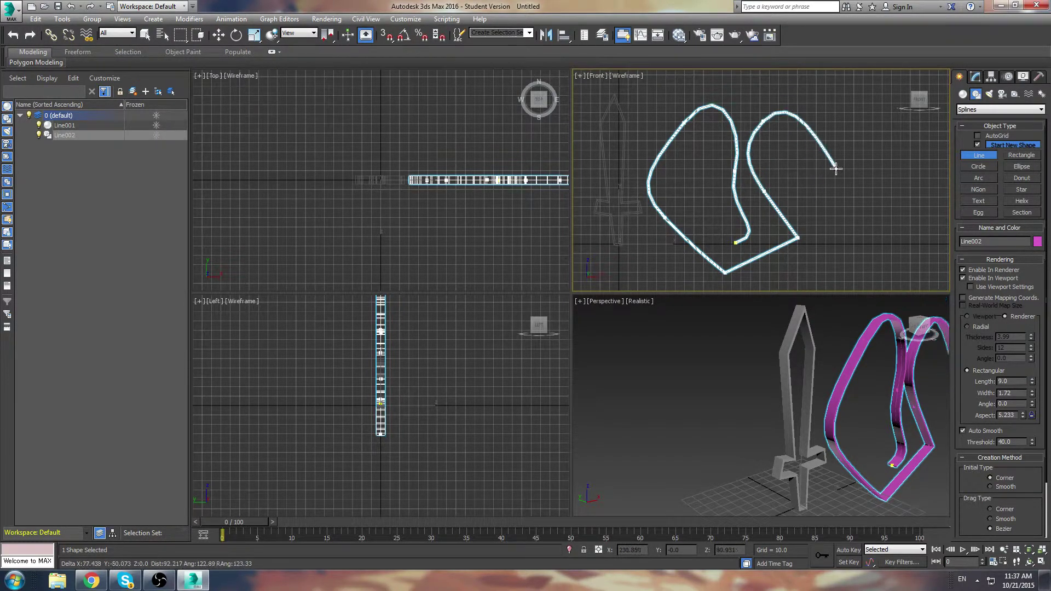
right_click(830, 186)
right_click(748, 247)
key(Delete)
click(633, 200)
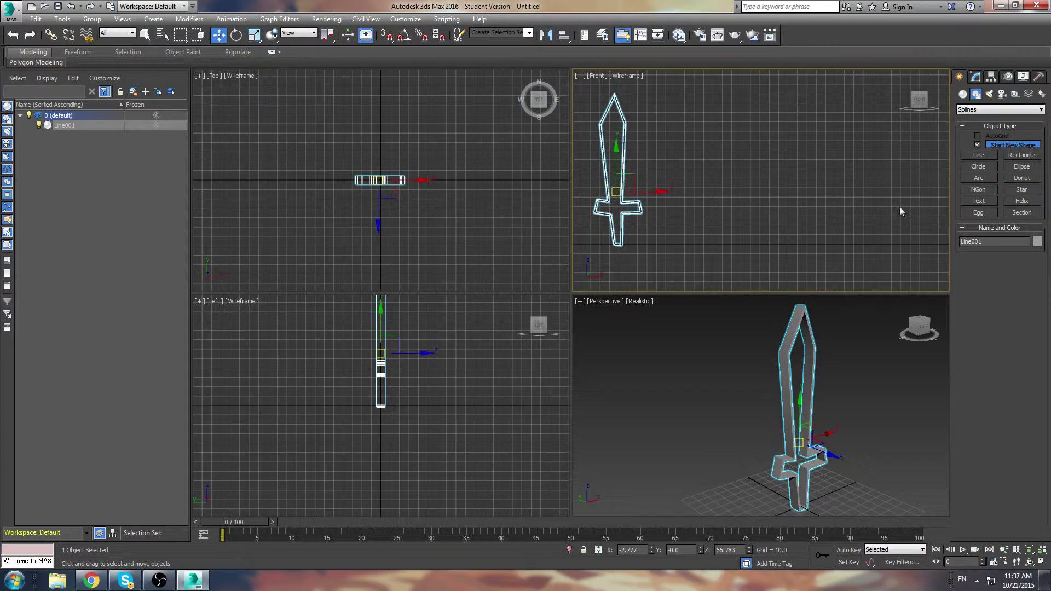
Step: Draw a closed, curved track-shaped line around the sword in the Top view
click(992, 155)
scroll(498, 122, down, 3)
middle_drag(402, 112, 333, 136)
click(322, 116)
click(298, 157)
click(332, 211)
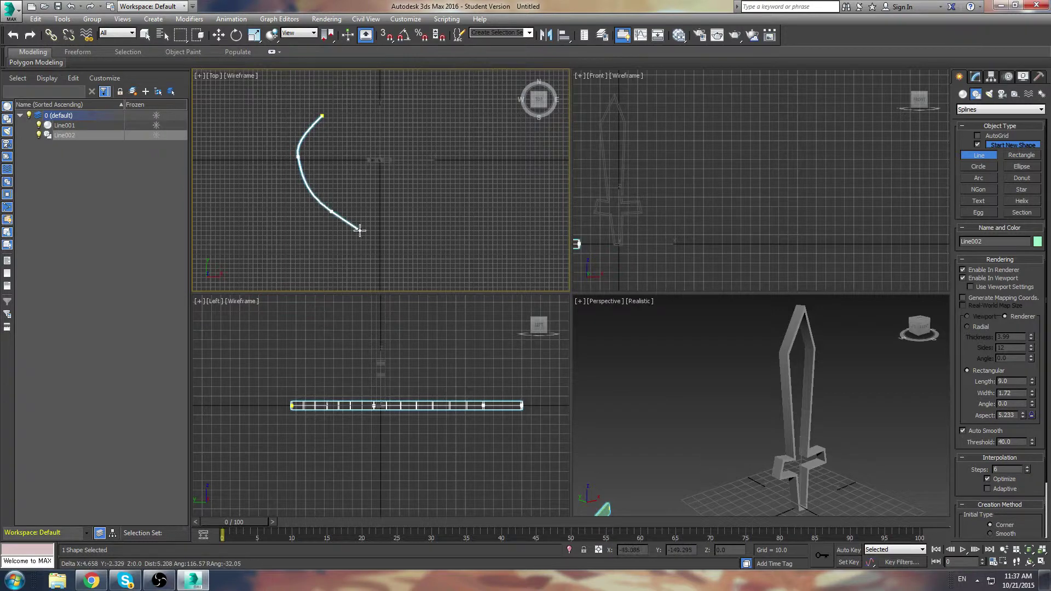
click(368, 257)
click(438, 262)
click(458, 190)
click(487, 139)
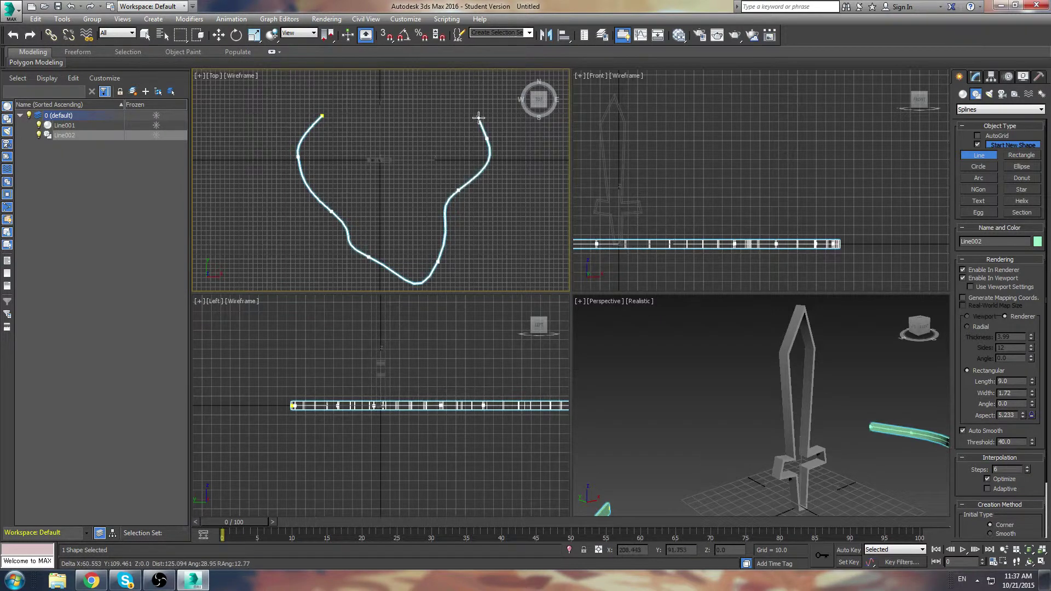
click(426, 87)
click(336, 113)
click(322, 117)
click(512, 325)
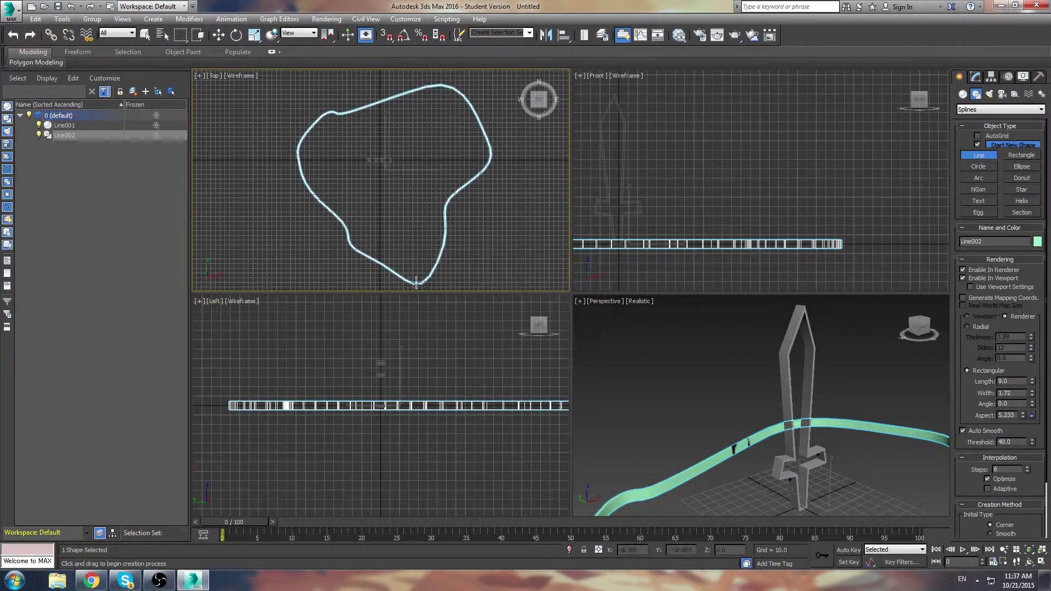
Step: Set the angle of the track line's rectangular cross-section to 90 so the band lies flat
middle_drag(490, 187, 497, 172)
middle_drag(753, 350, 723, 274)
scroll(739, 319, down, 3)
middle_drag(787, 359, 770, 362)
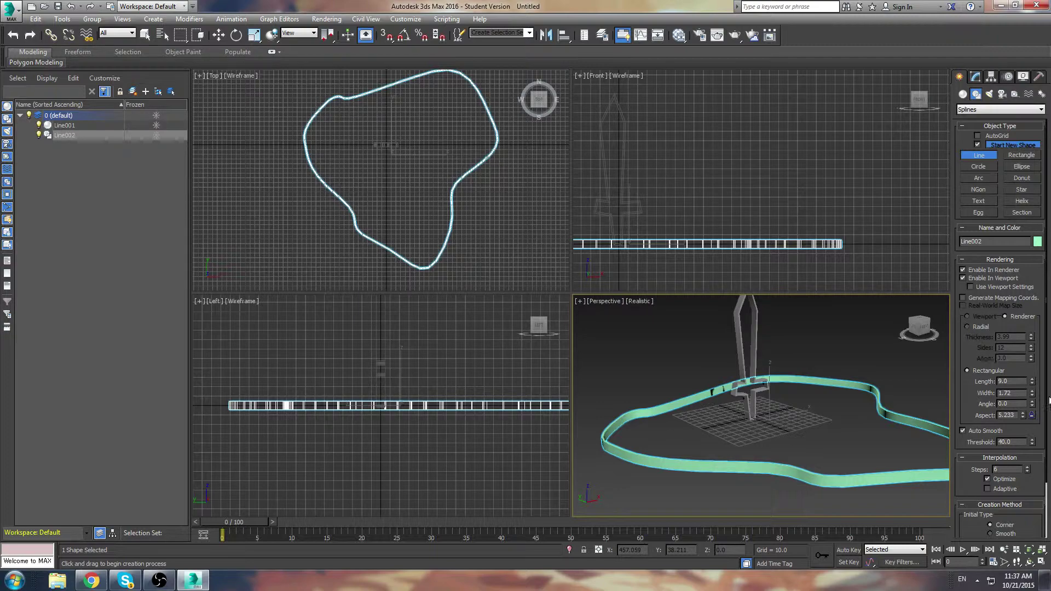
drag(1037, 390, 1033, 332)
drag(1016, 400, 960, 399)
text(90)
key(Return)
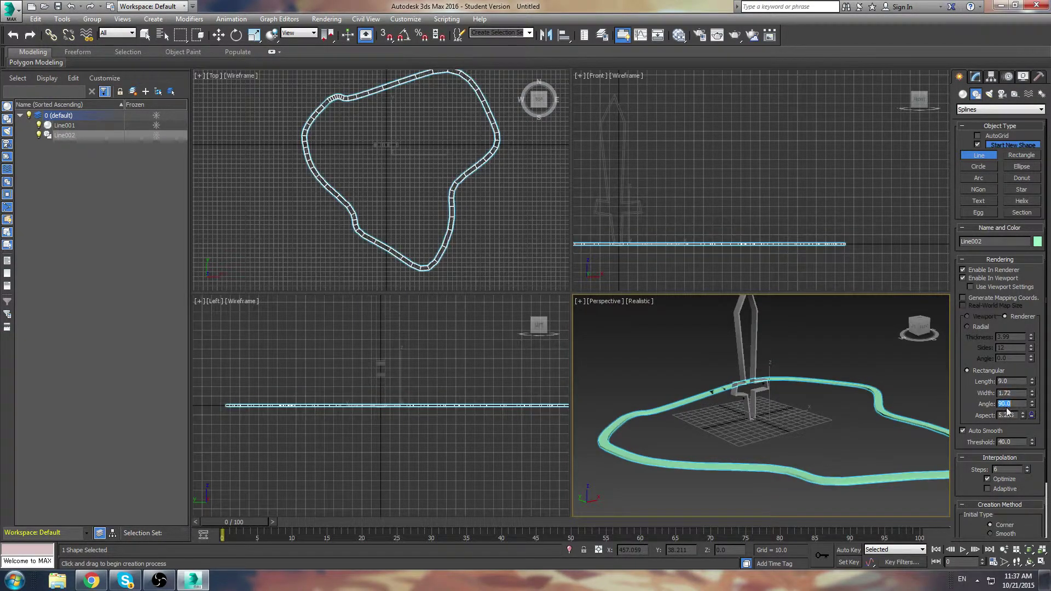
Step: Reduce the width of the track line's rectangular cross-section to 0.74 and inspect the flat band up close
middle_drag(699, 403, 786, 376)
scroll(736, 366, up, 3)
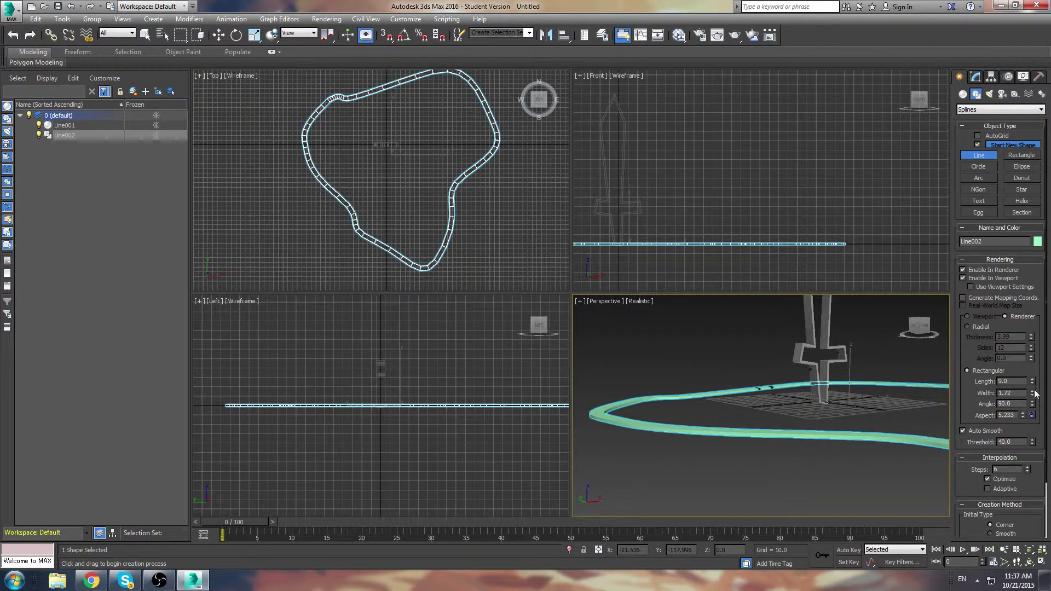
drag(1032, 392, 1007, 425)
scroll(779, 392, up, 3)
middle_drag(722, 406, 798, 400)
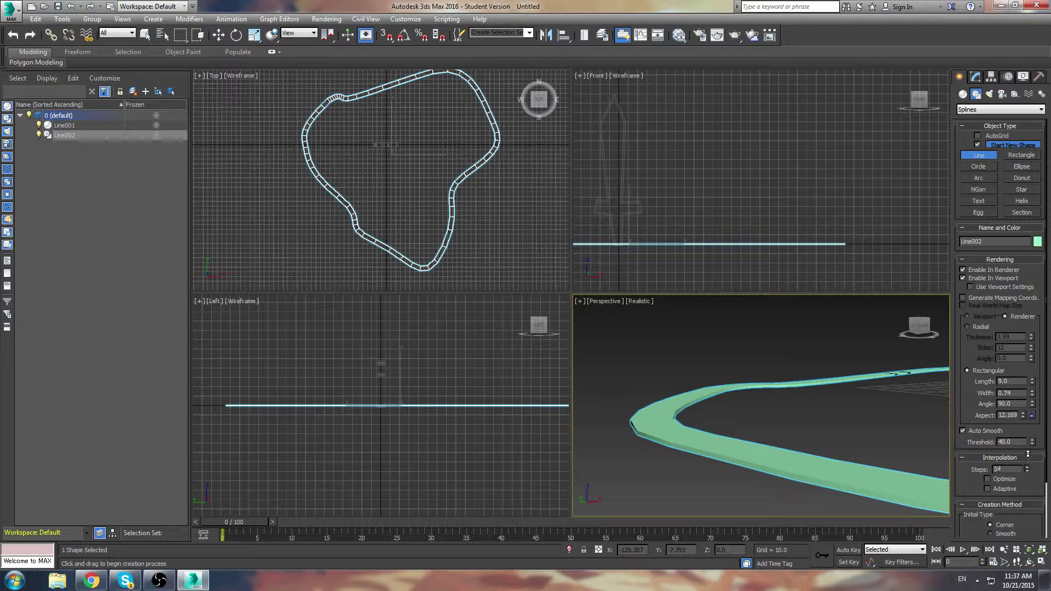
Step: Compare the track line's interpolation at 37 steps with Adaptive on and off, leaving Adaptive enabled
click(1000, 488)
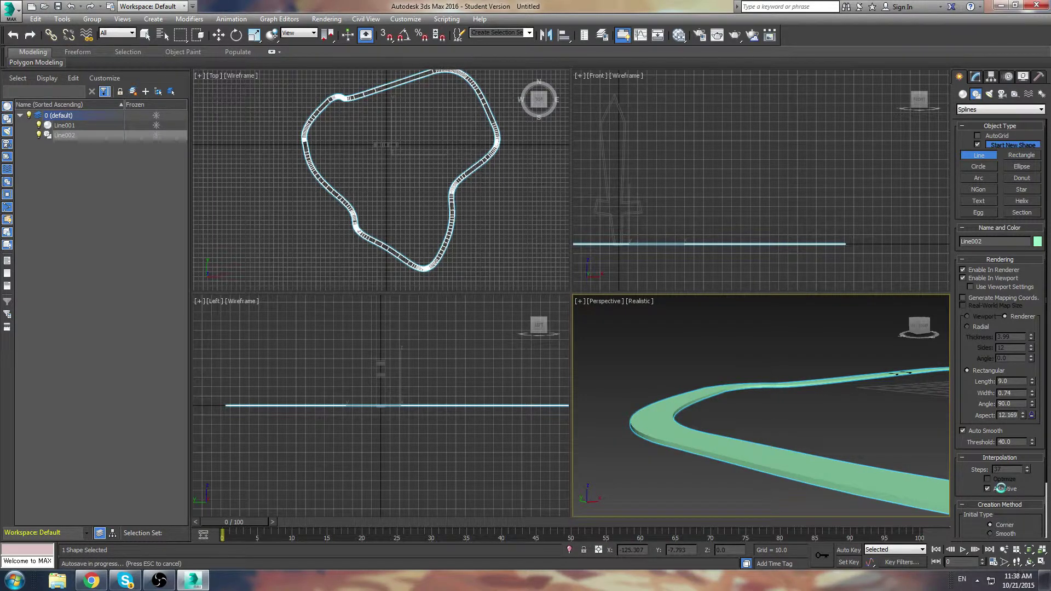
click(1001, 488)
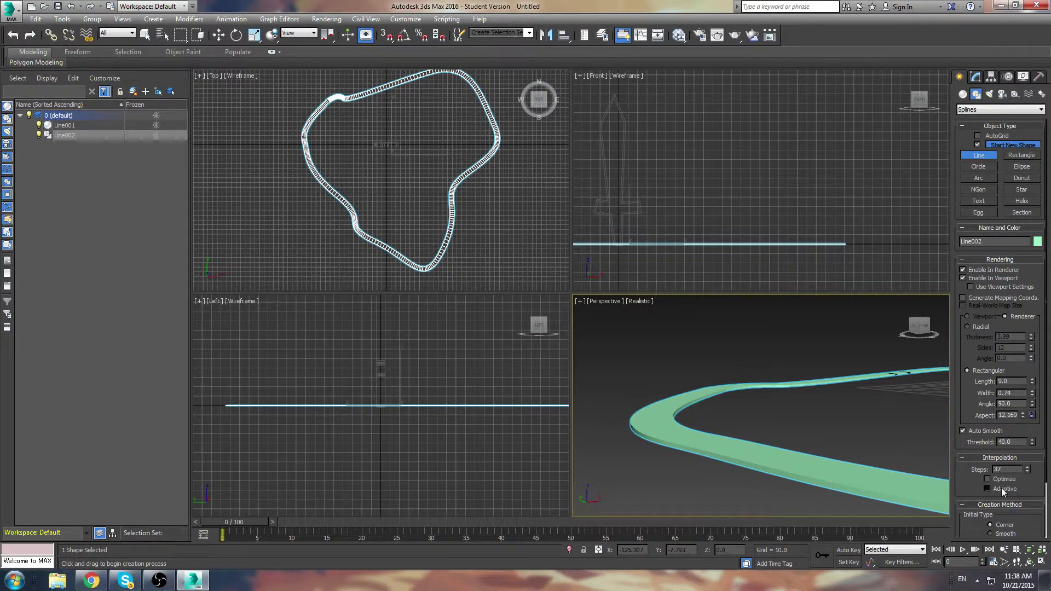
click(1001, 488)
mouse_move(731, 396)
alt+middle_down()
mouse_move(728, 419)
mouse_move(767, 418)
mouse_move(748, 407)
alt+middle_up()
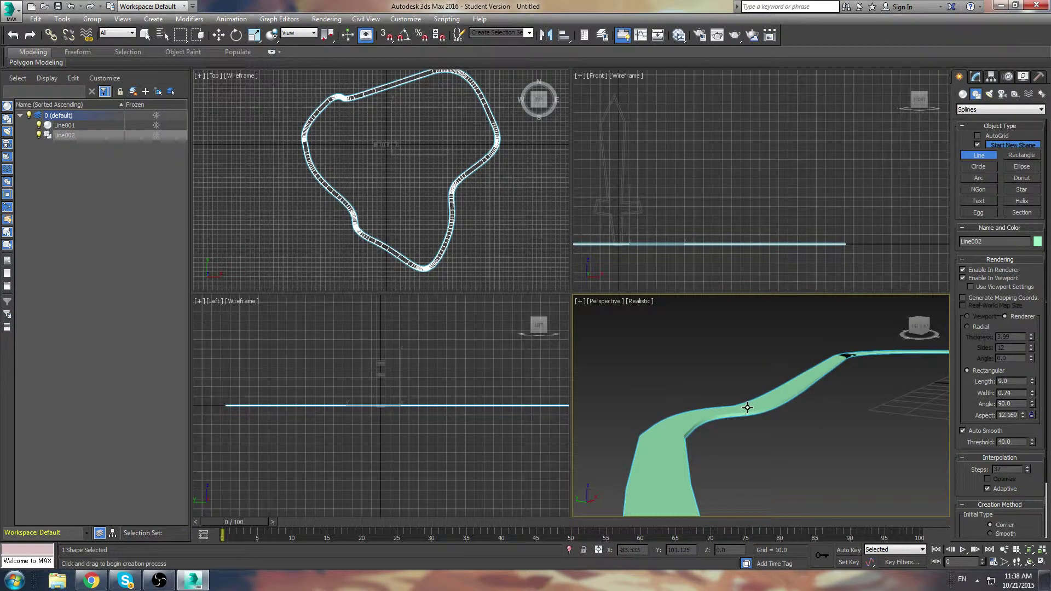
Step: Delete the vertices at the kinked upper-left corner of the track line in the Top view
click(975, 76)
click(963, 121)
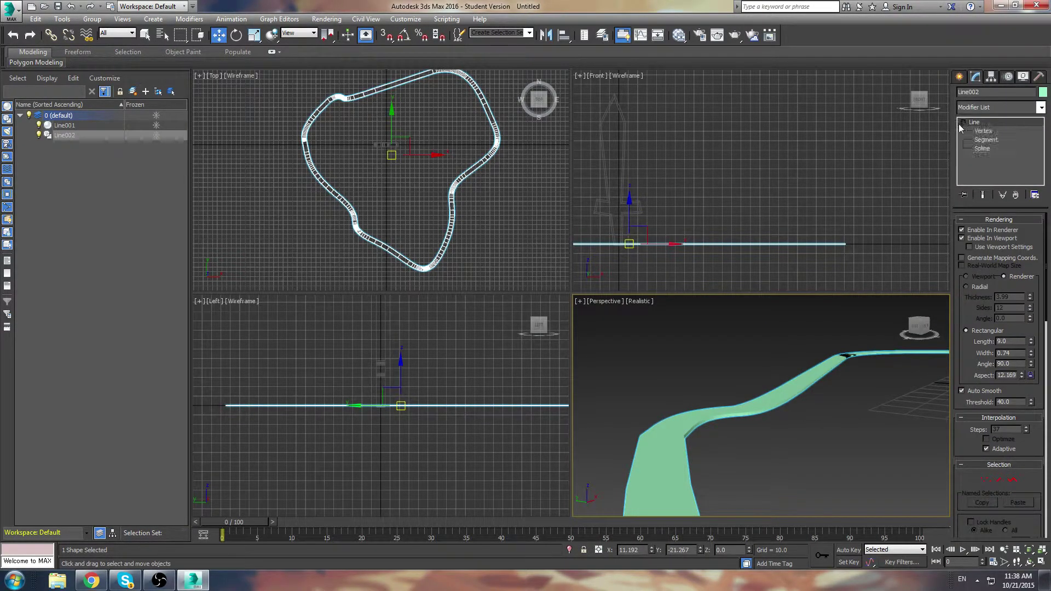
click(983, 131)
middle_drag(417, 142, 428, 159)
drag(294, 73, 356, 127)
key(Delete)
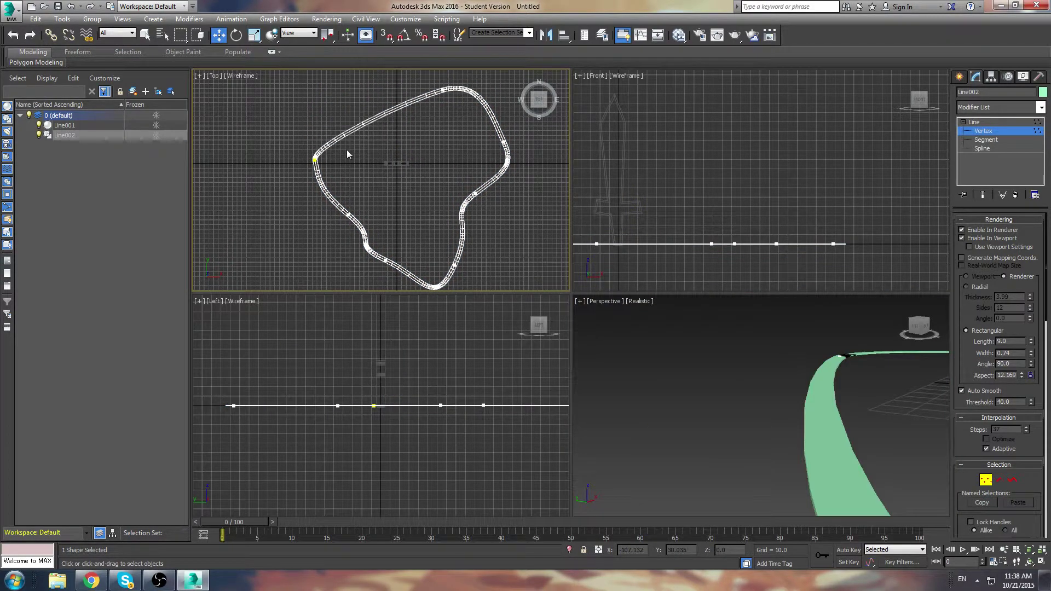
Step: Delete the sharp leftmost vertex of the track line in the Top view and check the smoothed curve in perspective
drag(298, 143, 403, 172)
key(e)
middle_drag(777, 334, 593, 355)
mouse_move(821, 383)
middle_down()
mouse_move(751, 364)
mouse_move(664, 398)
mouse_move(746, 417)
mouse_move(769, 370)
mouse_move(697, 383)
mouse_move(809, 415)
middle_up()
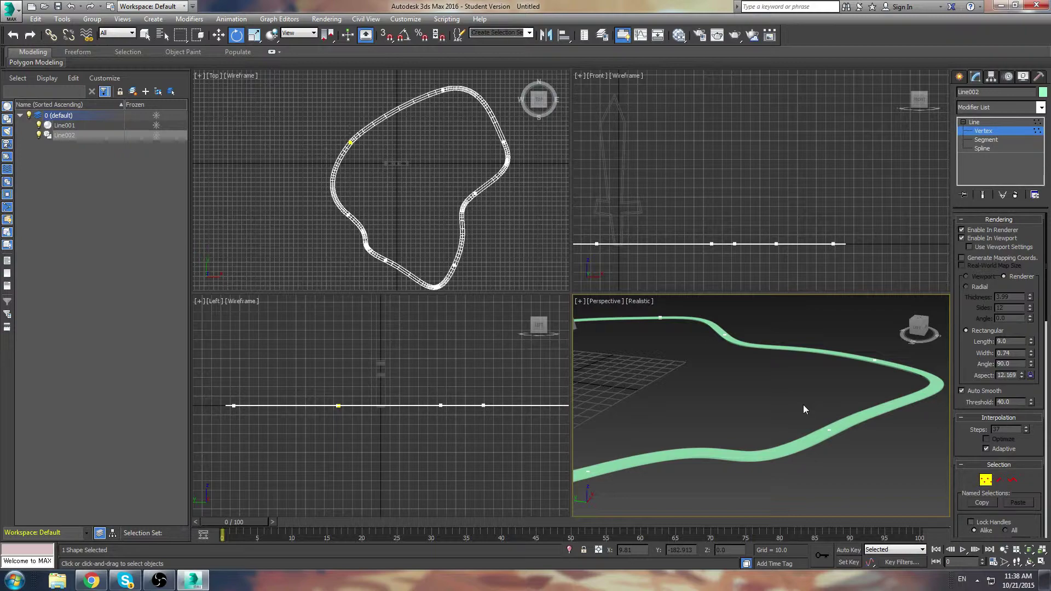
Step: Convert the track line to an Editable Mesh
right_click(831, 433)
mouse_move(871, 521)
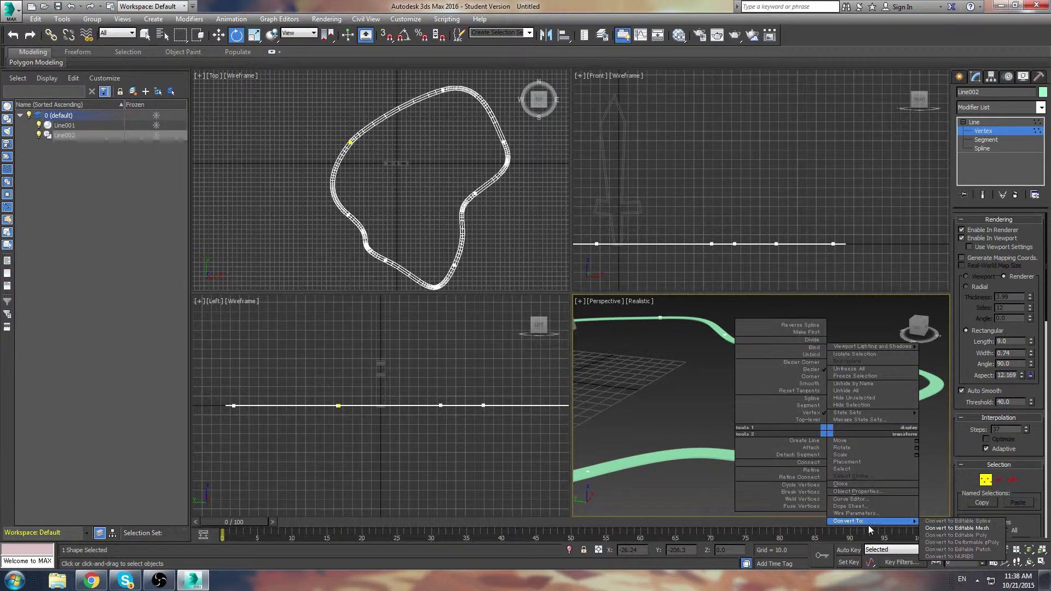
click(934, 529)
scroll(661, 439, down, 5)
key(w)
click(963, 123)
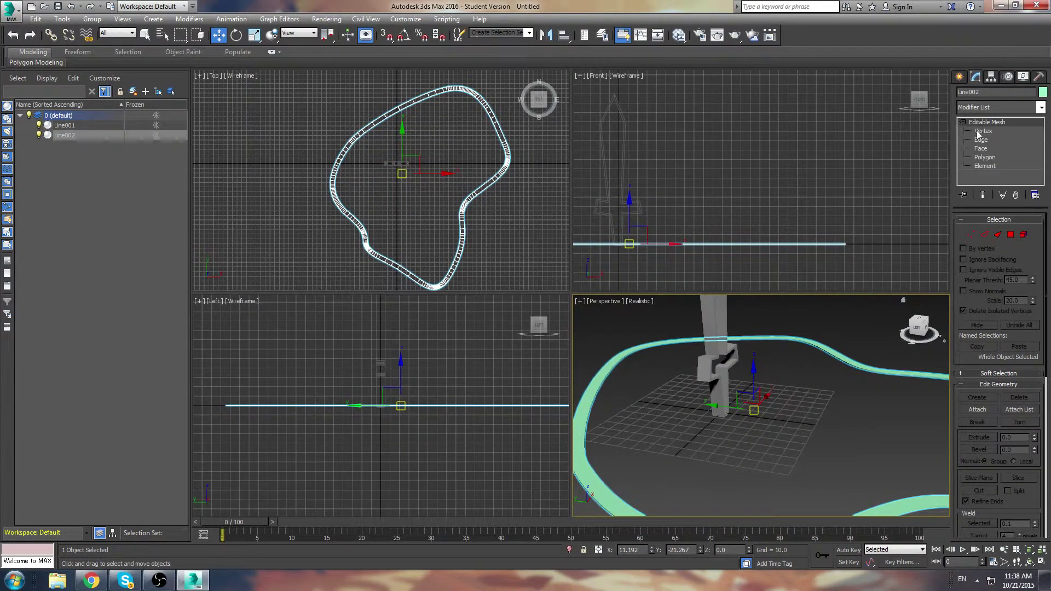
Step: Inspect the track mesh's vertices and edged faces, and show the polygon and vertex statistics in the Perspective view
click(983, 131)
middle_drag(693, 370, 694, 340)
key(F4)
scroll(779, 343, up, 2)
key(F4)
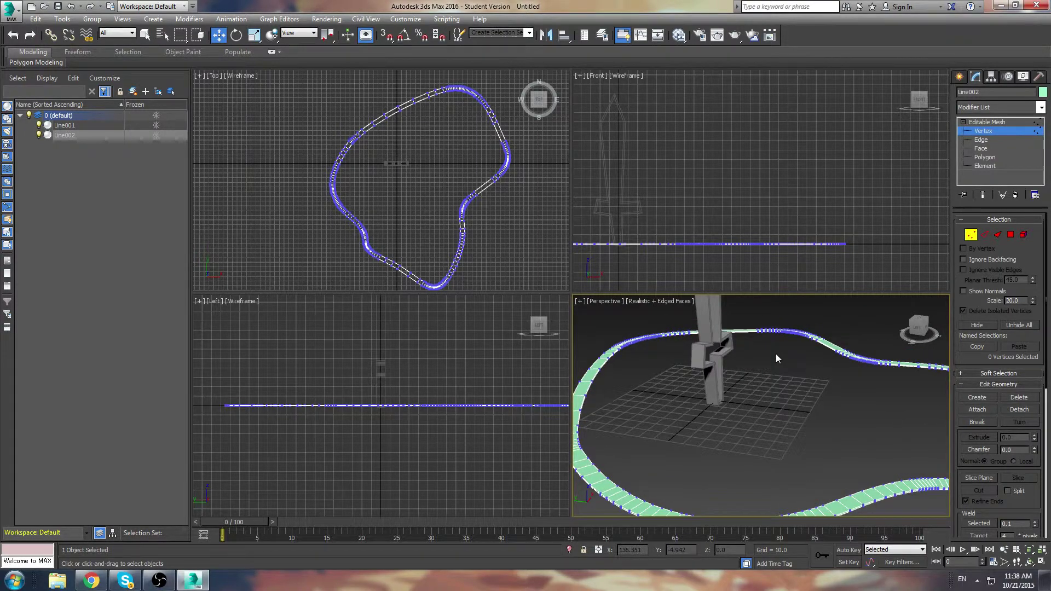
key(7)
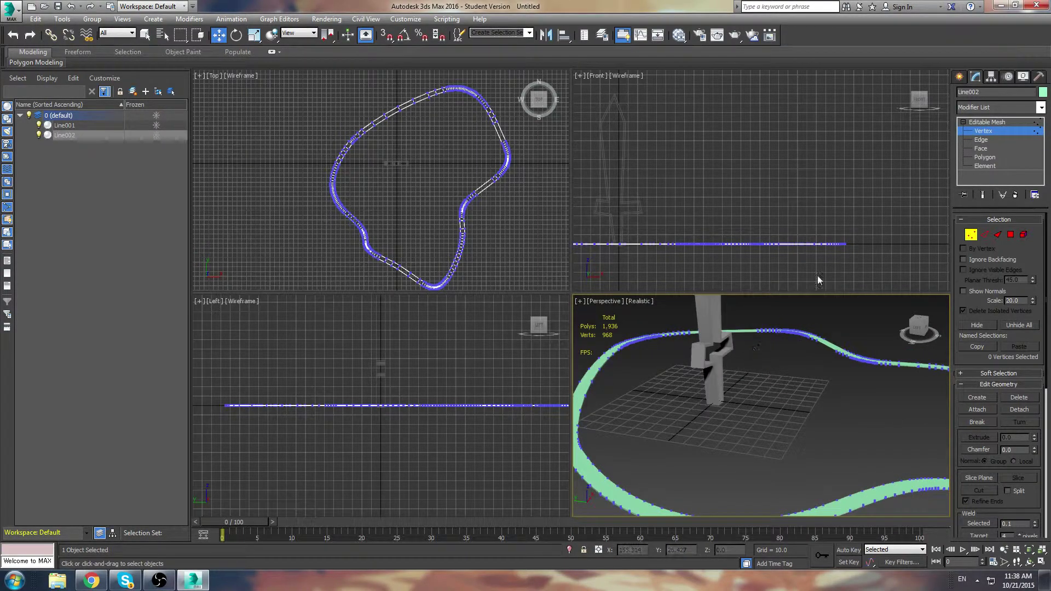
Step: Leave vertex editing of the track and delete the sword object from the scene
click(960, 76)
click(707, 366)
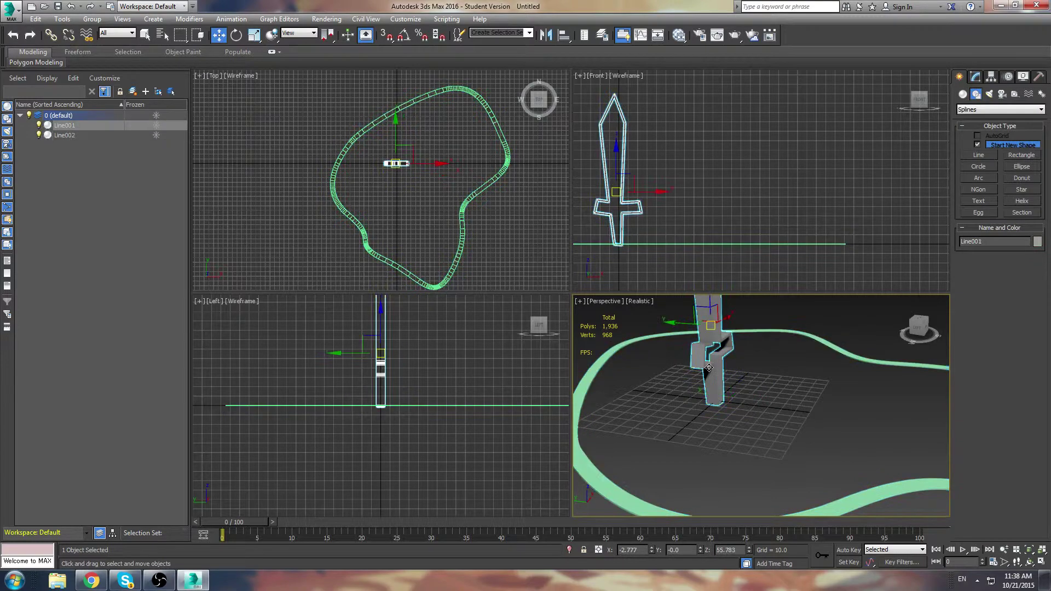
key(Delete)
scroll(703, 419, down, 5)
scroll(783, 412, up, 2)
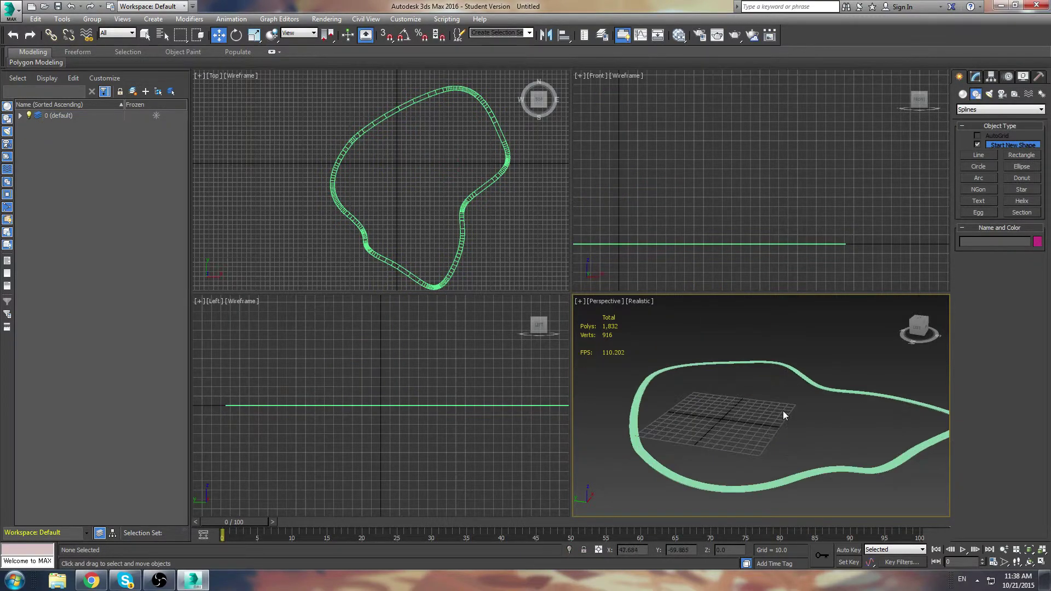
Step: Maximize the Perspective view and draw two concentric circles inside the track as separate shapes, with radii of about 69.4 and 32.9
click(1041, 562)
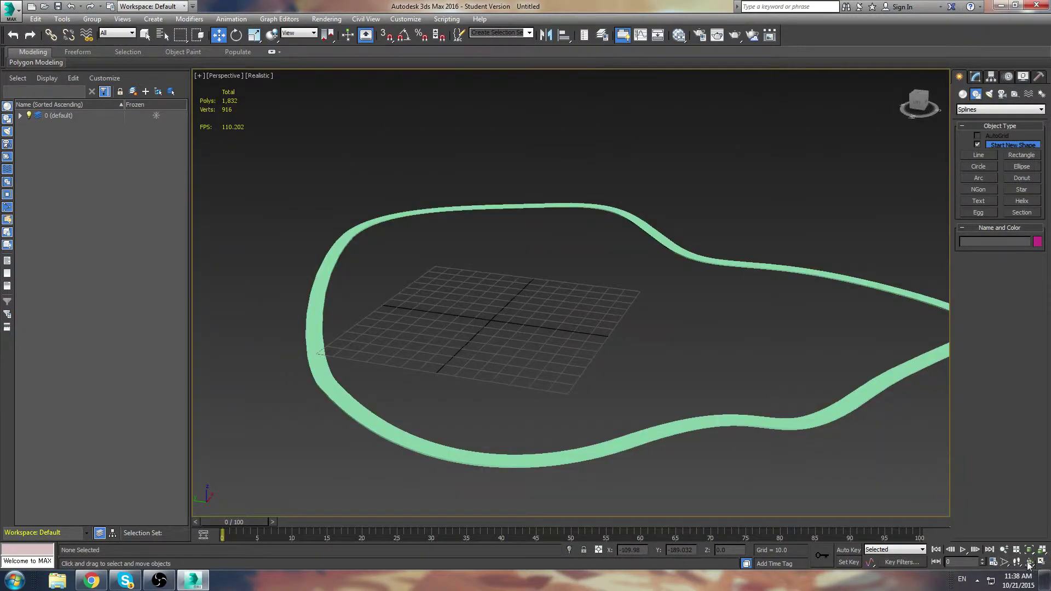
click(1029, 562)
drag(624, 412, 561, 323)
right_click(561, 323)
click(978, 167)
middle_drag(630, 257, 703, 302)
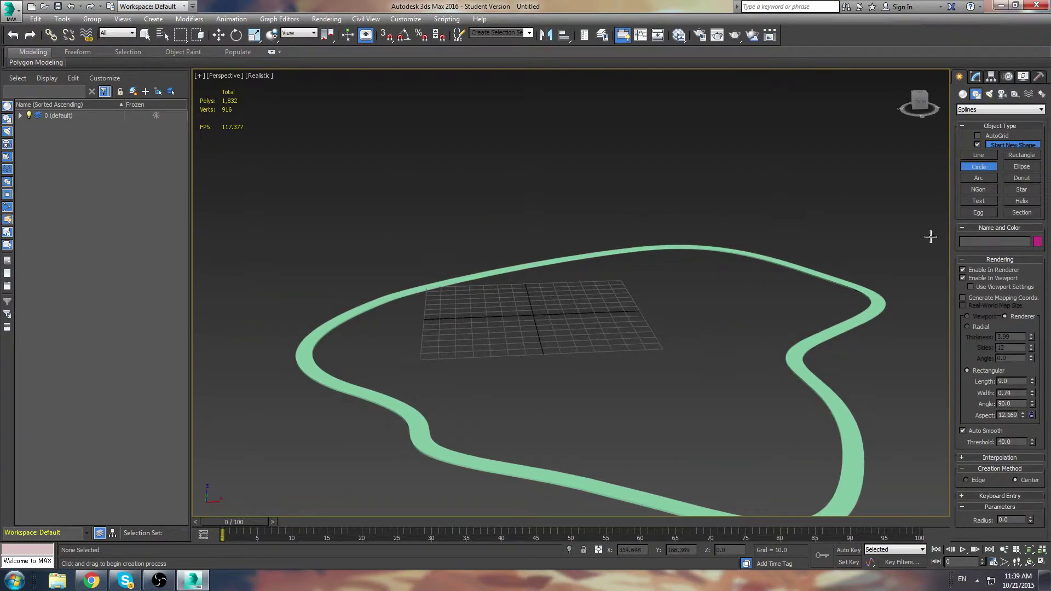
drag(630, 353, 708, 383)
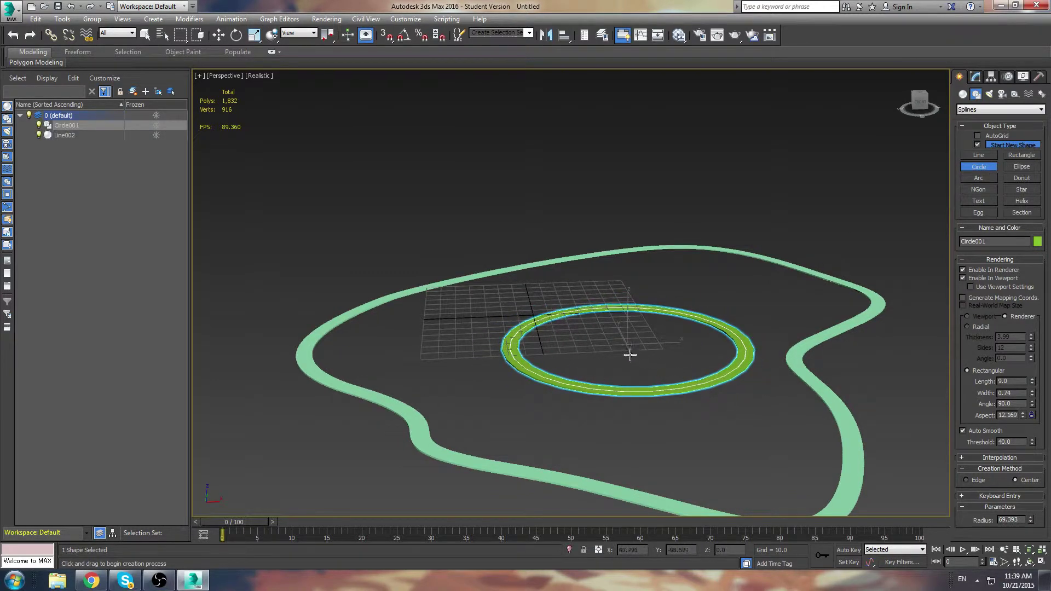
drag(628, 346, 650, 366)
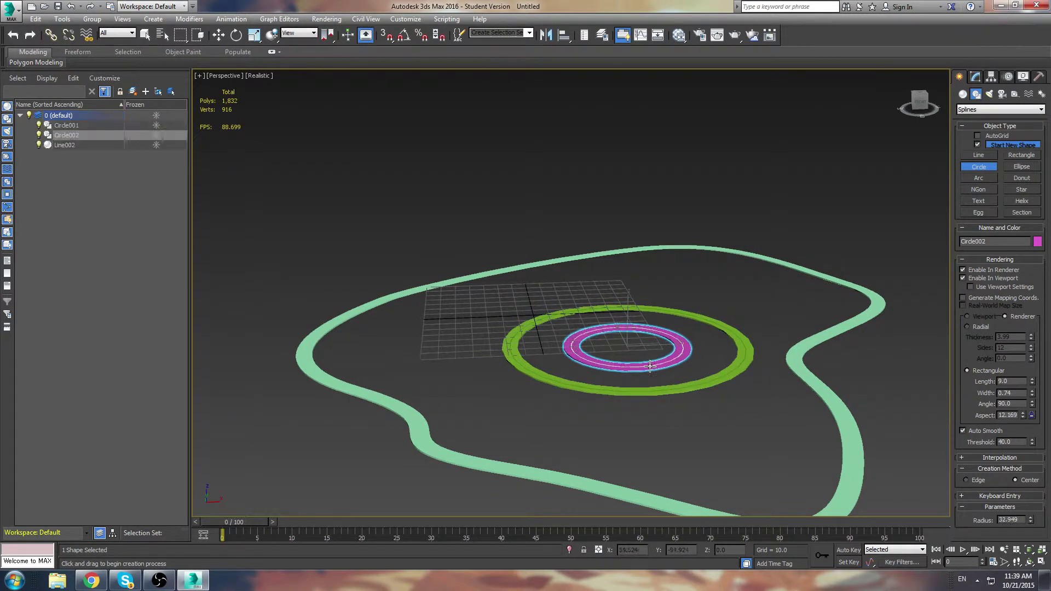
Step: Turn off Start New Shape and add a concentric circle of about 95.5 radius to the small inner circle's shape
scroll(666, 263, down, 4)
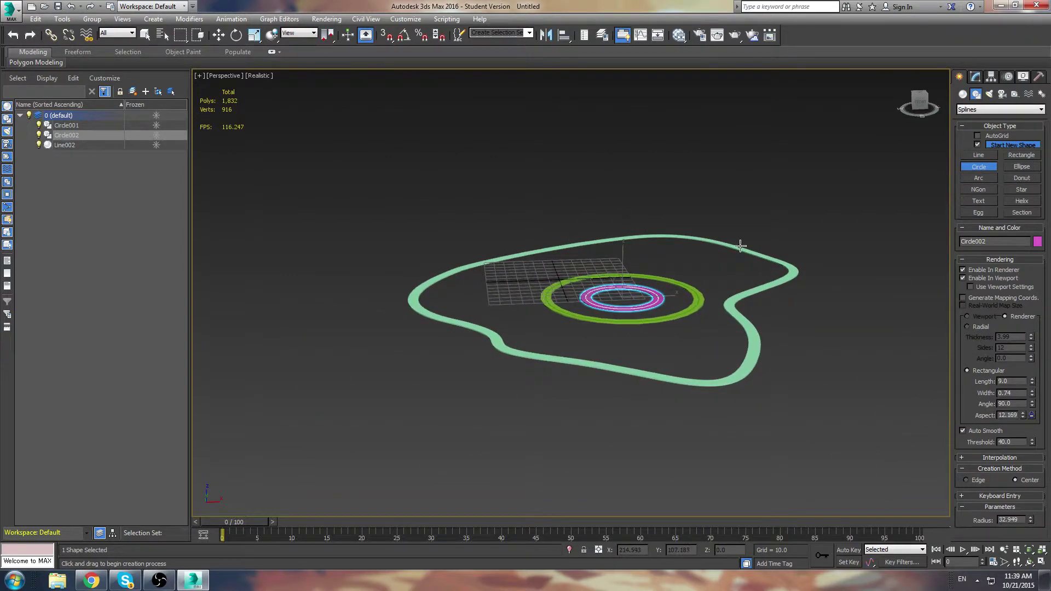
click(977, 144)
scroll(689, 230, up, 3)
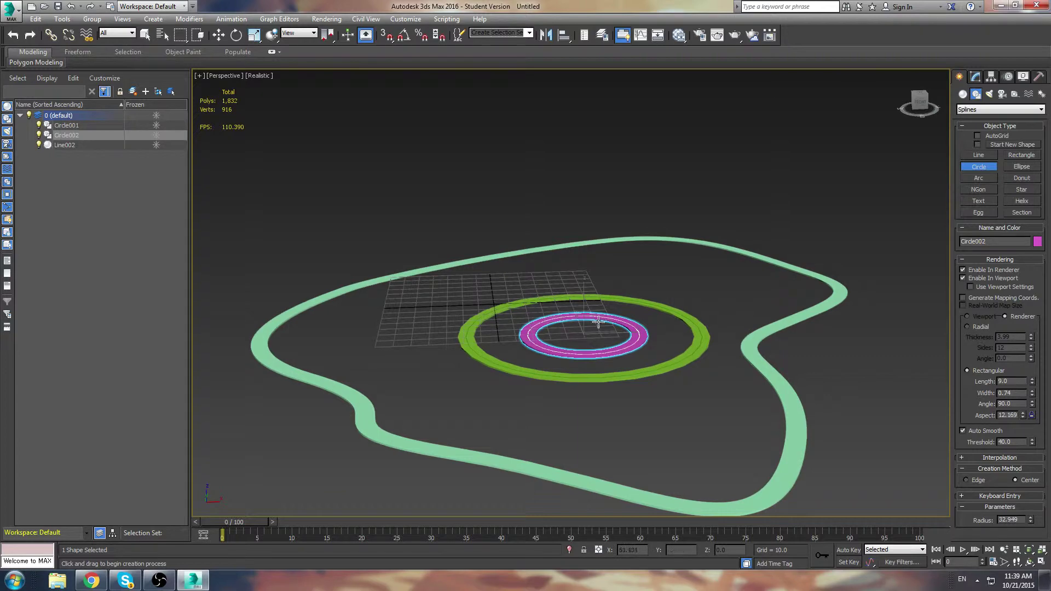
drag(581, 335, 669, 395)
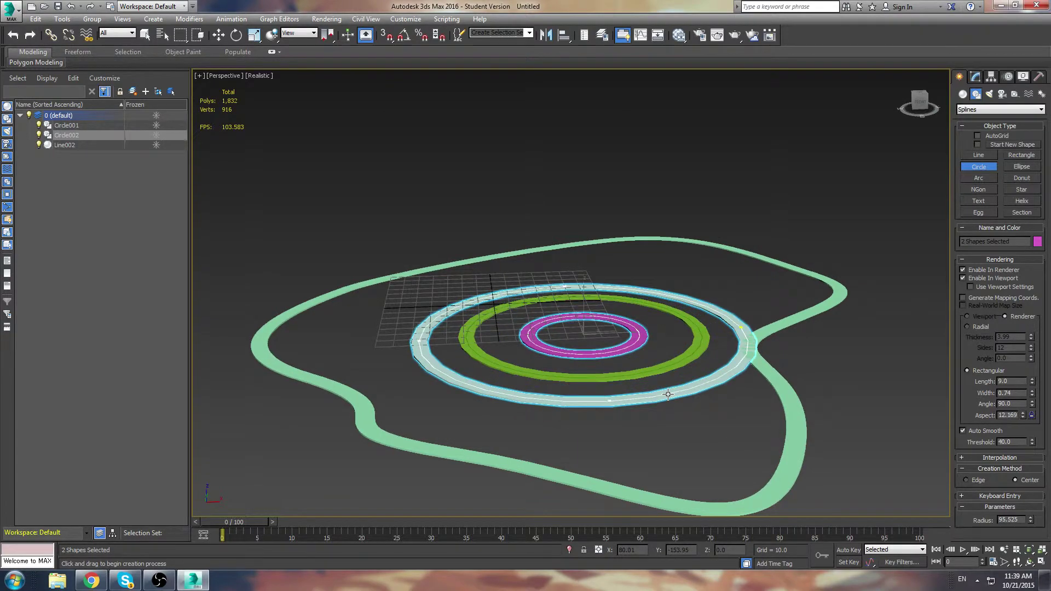
Step: Try to move the inner and outer circles together as one shape
key(w)
drag(580, 314, 583, 259)
right_click(584, 258)
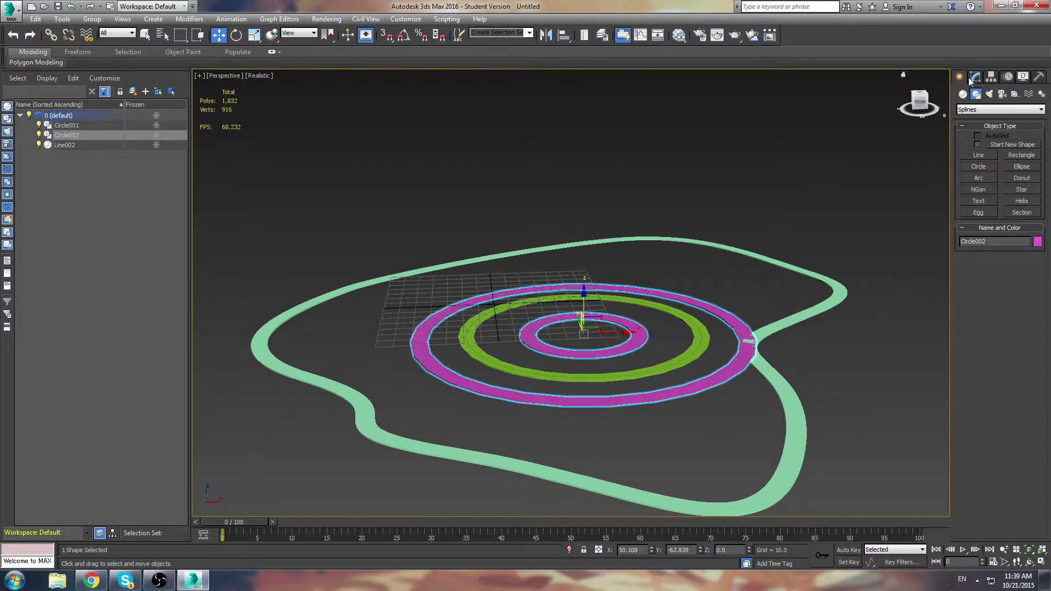
Step: Draw a closed nine-point line with straight segments around the circles as part of the same shape
click(979, 155)
middle_drag(569, 258, 633, 269)
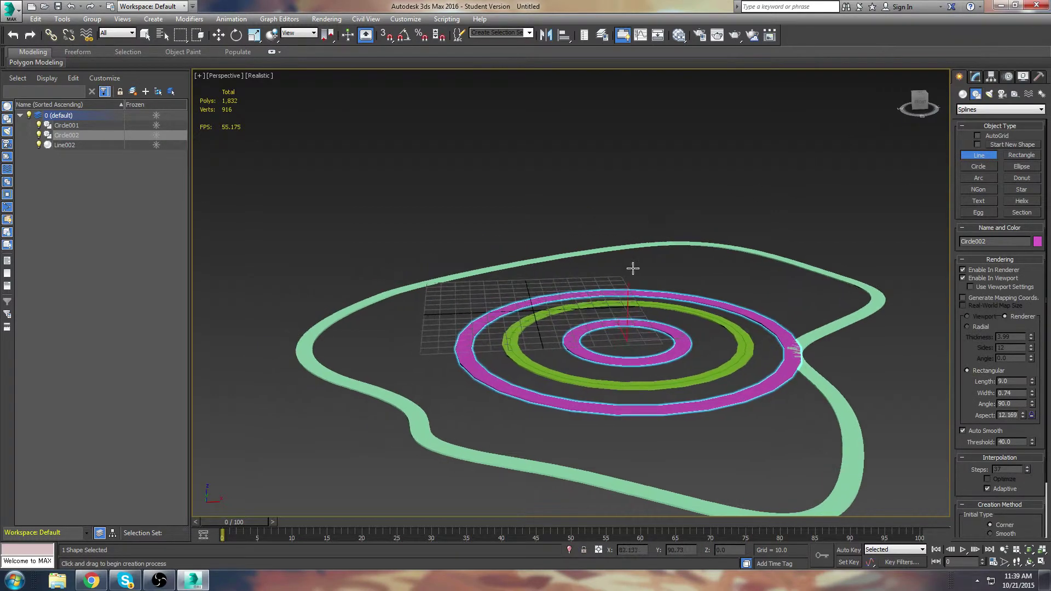
click(515, 279)
click(399, 310)
click(382, 376)
click(477, 454)
click(804, 486)
click(910, 447)
click(923, 351)
click(803, 282)
click(683, 269)
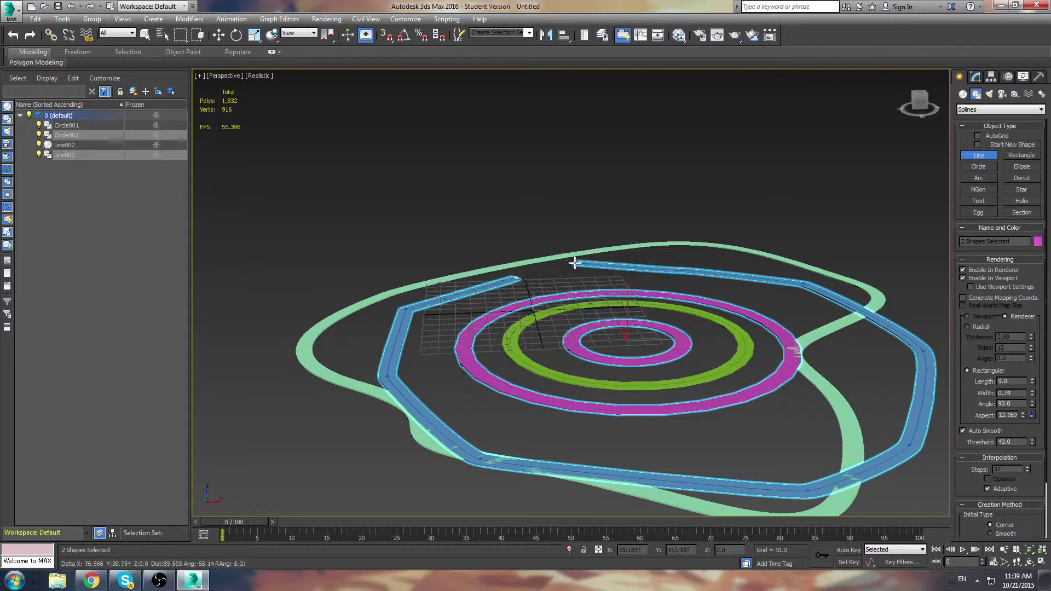
click(516, 277)
click(497, 322)
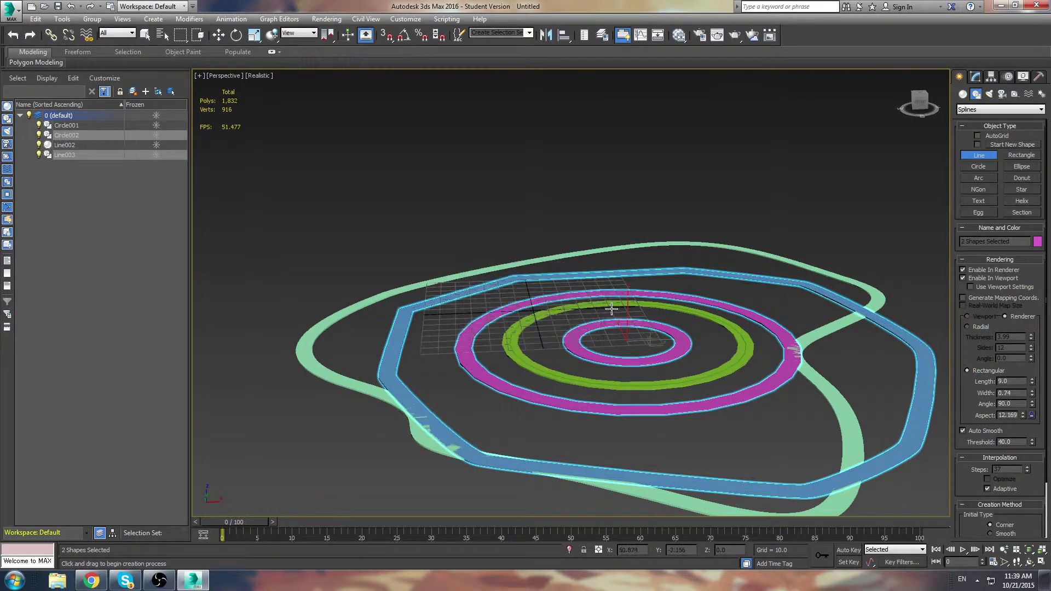
right_click(608, 305)
Step: Try moving the combined shape of circles and polygon, and undo the move
drag(631, 325, 618, 235)
key(ctrl+z)
middle_drag(774, 281, 791, 246)
scroll(711, 249, down, 3)
Step: Enlarge the combined shape's rectangular cross-section to length 15.75 and width 33.19, and move the shape away from the track along Y
click(975, 76)
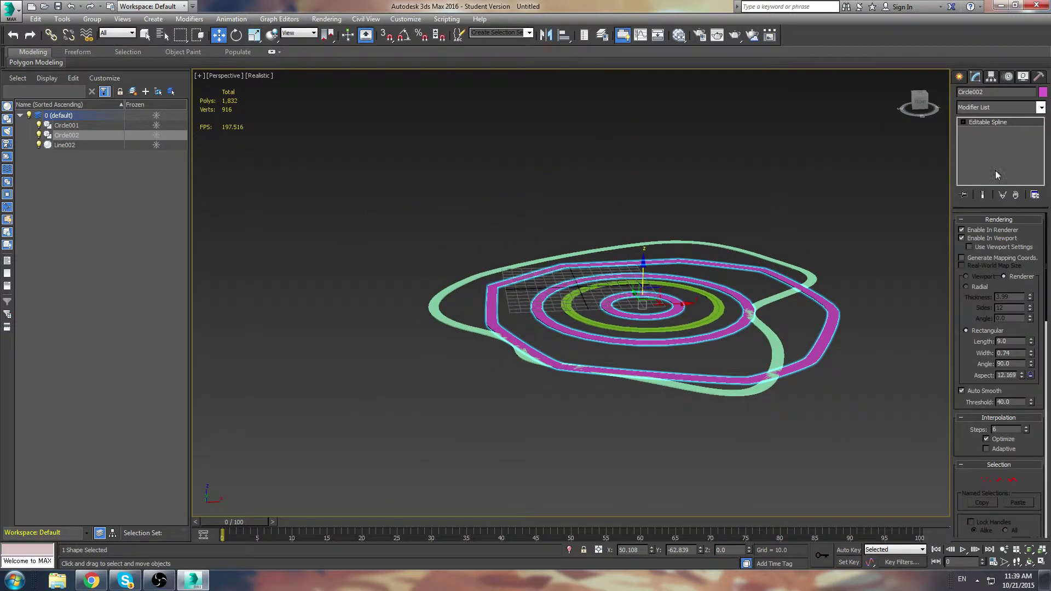
drag(1030, 345, 710, 274)
alt+middle_drag(710, 274, 663, 450)
drag(643, 429, 638, 261)
alt+middle_drag(641, 200, 643, 247)
middle_drag(643, 247, 661, 257)
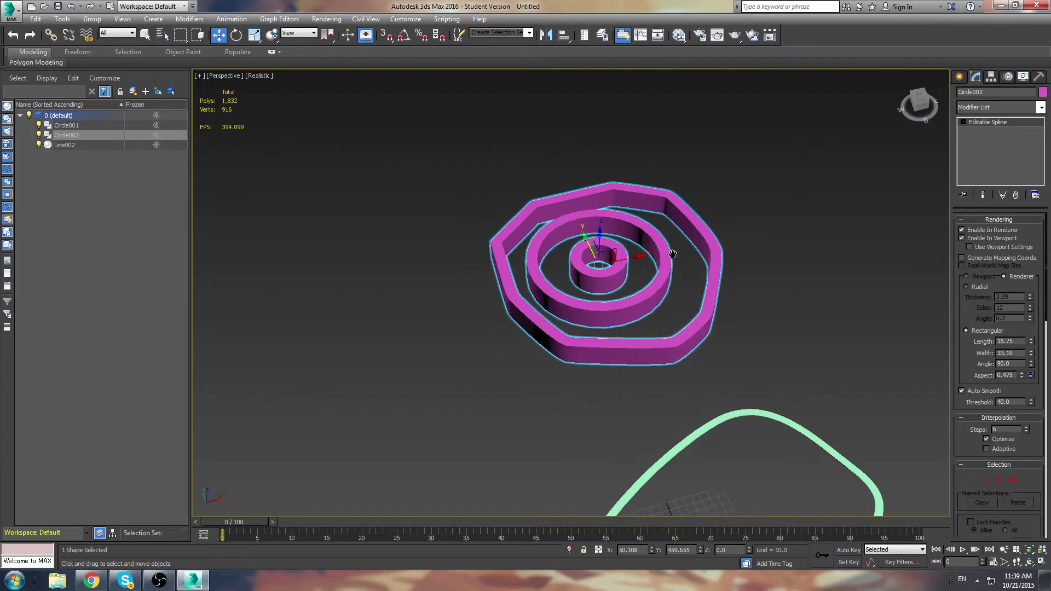
Step: Try a cross-section angle of 180 on the combined shape, and set it back to 90
scroll(661, 258, up, 2)
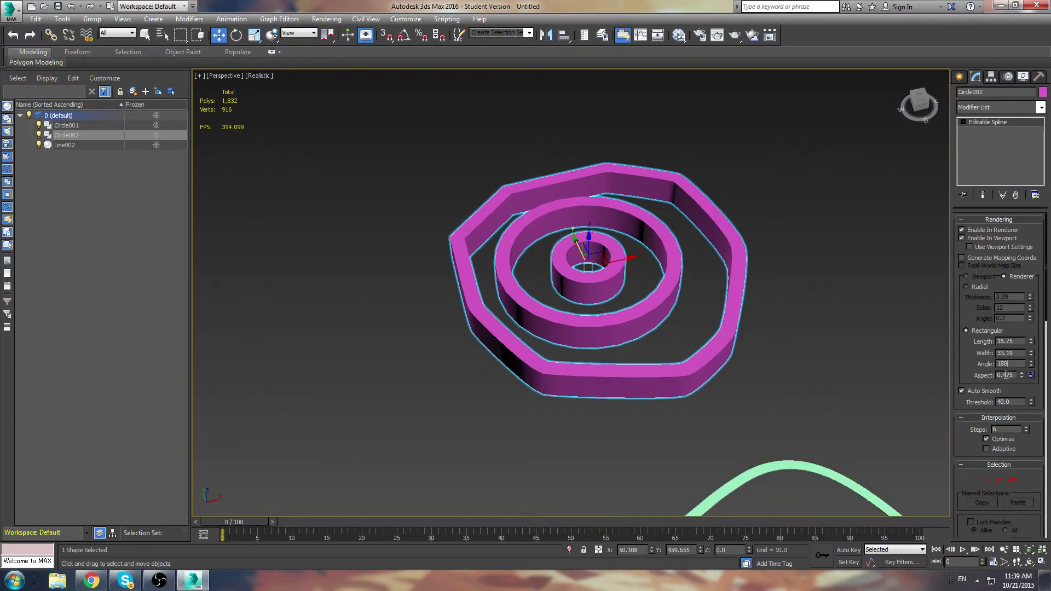
key(Return)
text(90)
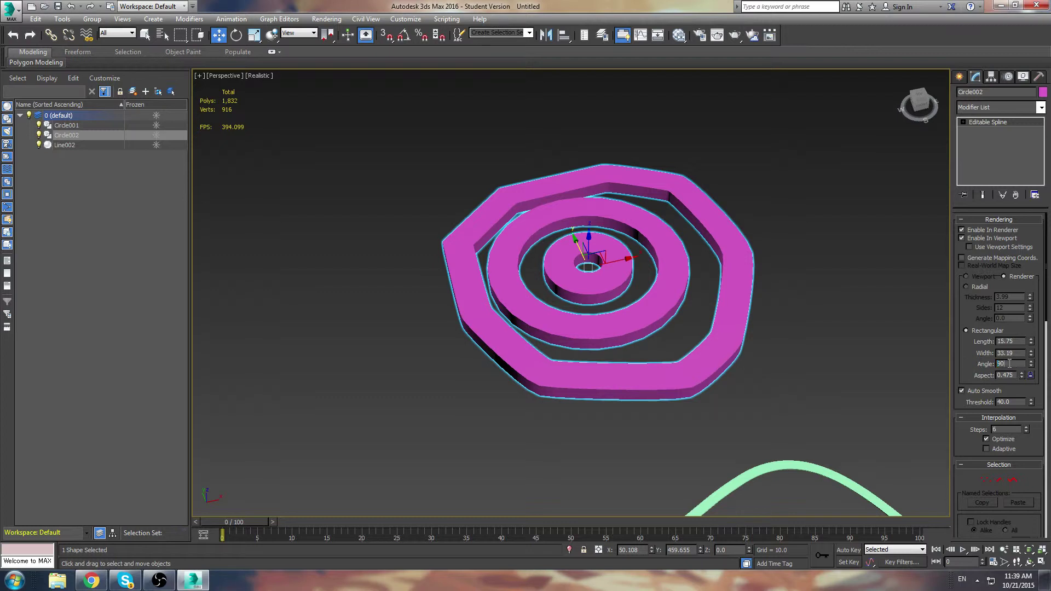
Step: Reduce the width of the combined shape's rectangular cross-section and clear the selection
mouse_move(1031, 355)
mouse_down()
mouse_move(1020, 402)
mouse_move(1030, 342)
mouse_up()
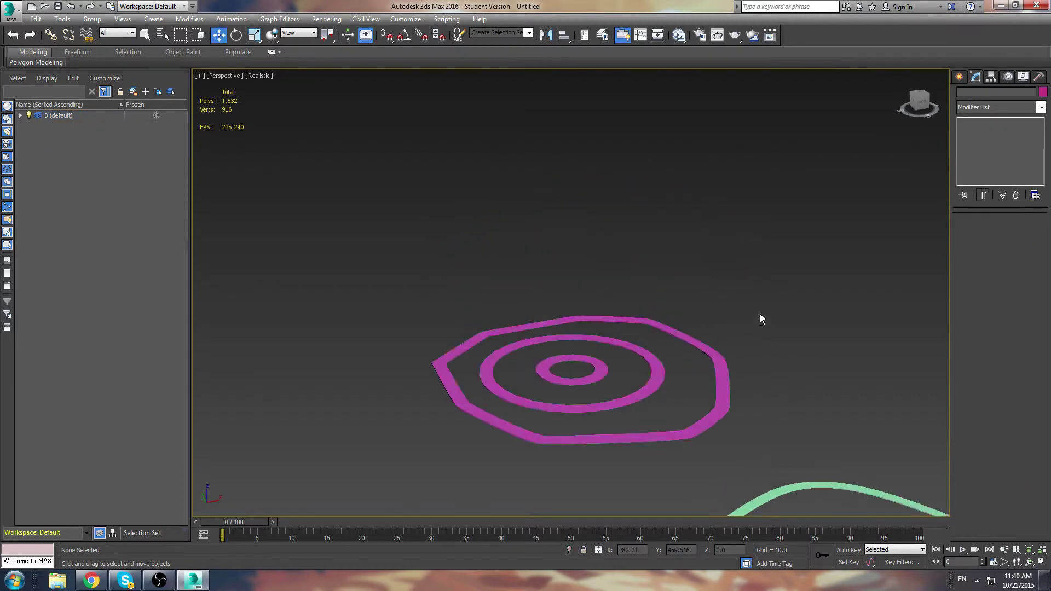
alt+middle_drag(759, 314, 675, 293)
scroll(660, 332, down, 2)
scroll(680, 357, down, 2)
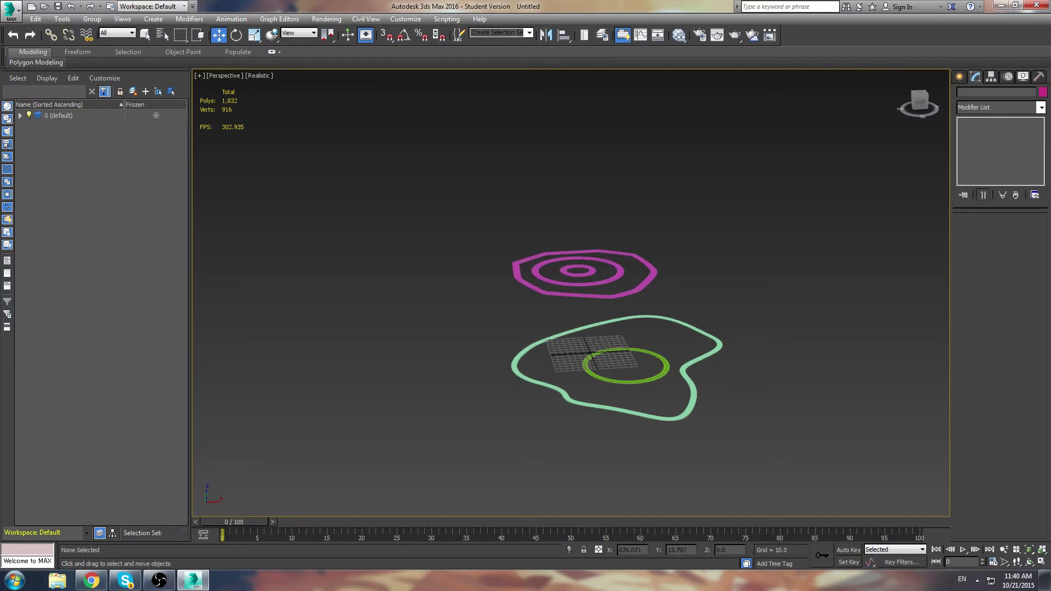
scroll(679, 258, up, 3)
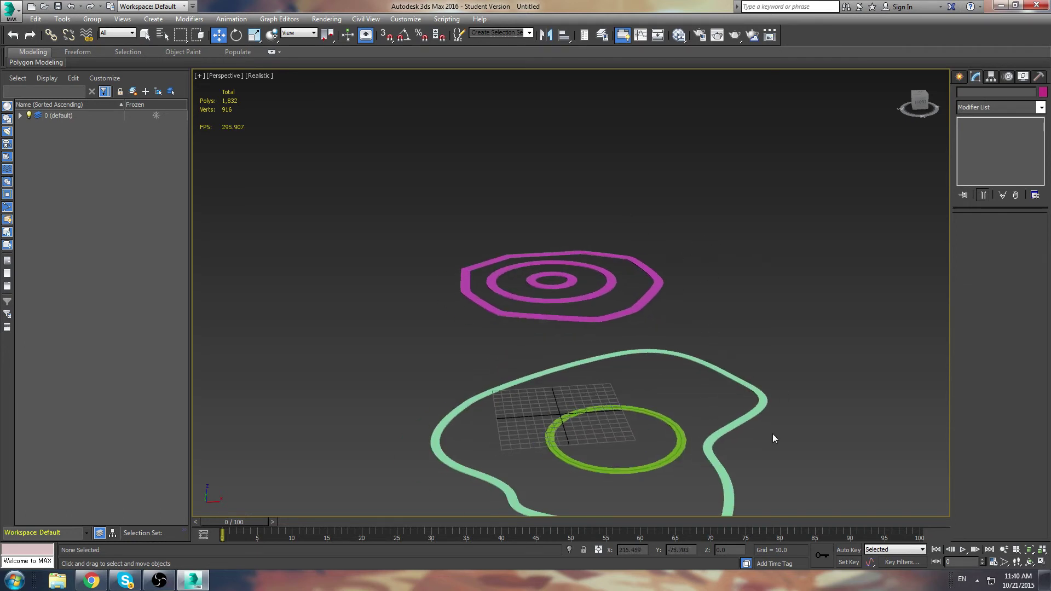